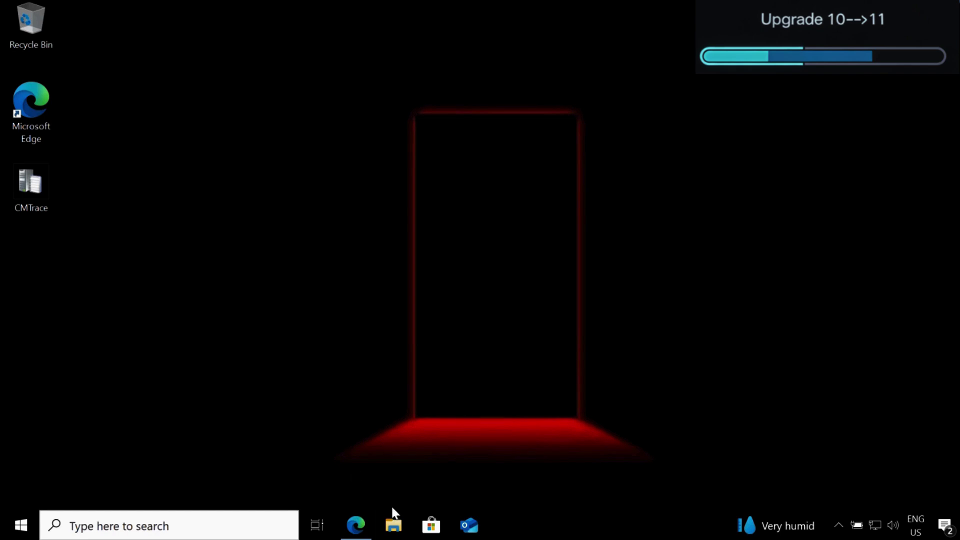
Open the "Windows 11 24H2 Upgrade_Detection script" from the Downloads folder for editing in PowerShell ISE
click(392, 531)
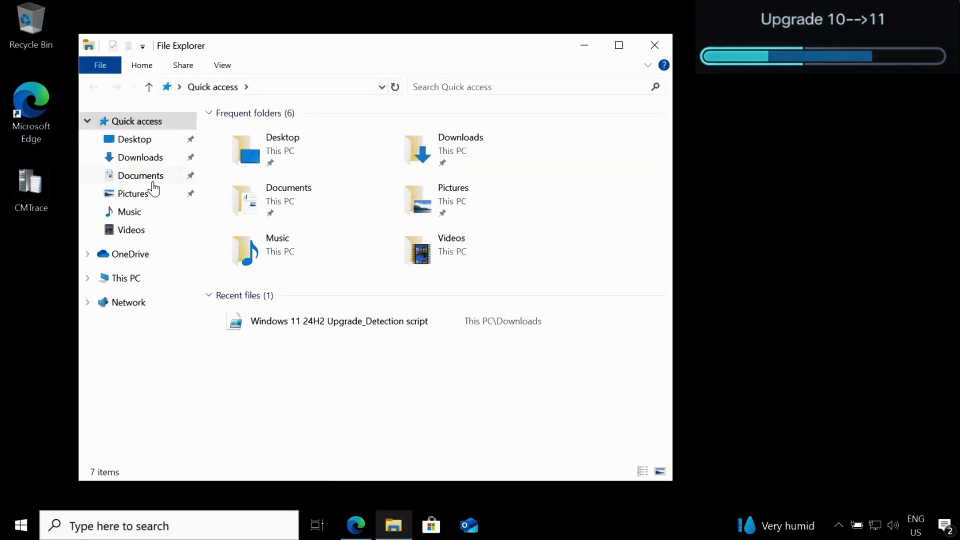
click(144, 160)
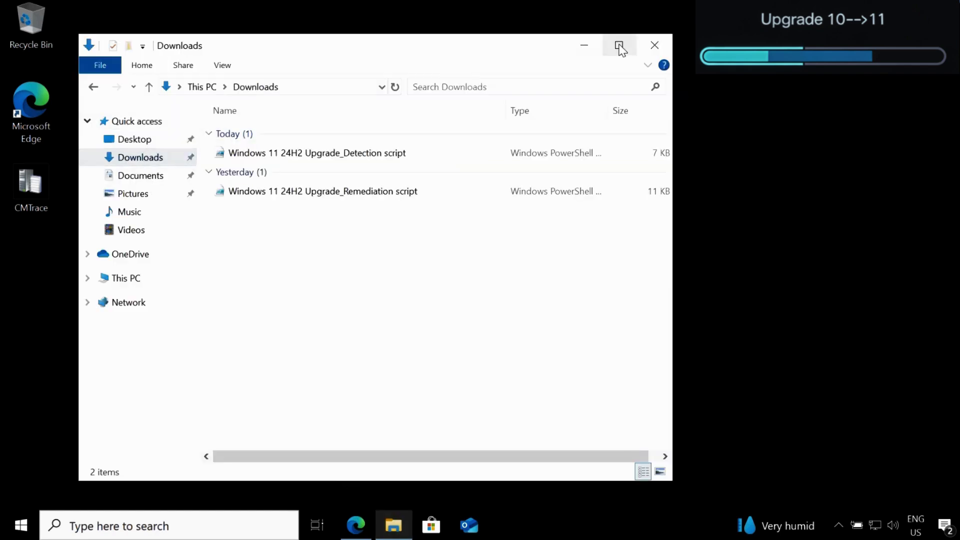
click(619, 45)
click(240, 115)
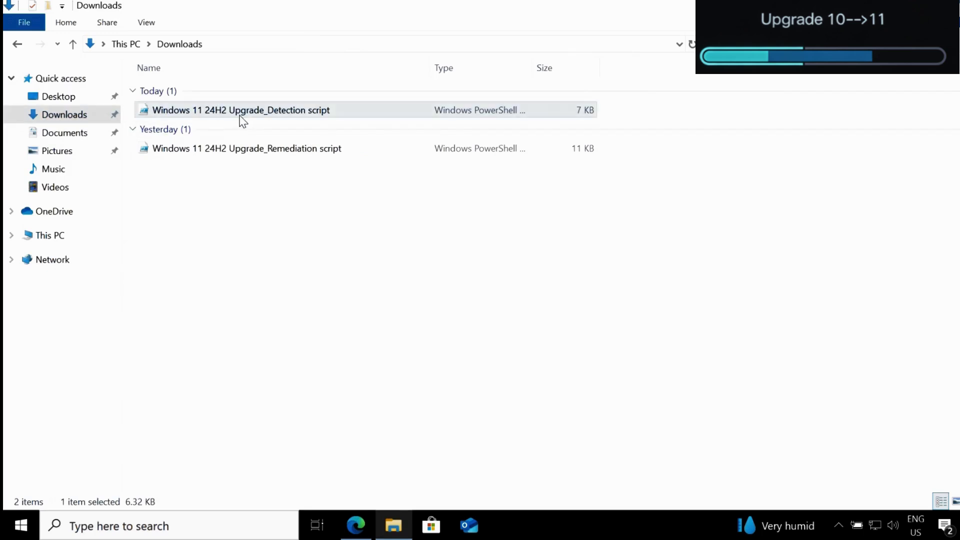
click(268, 153)
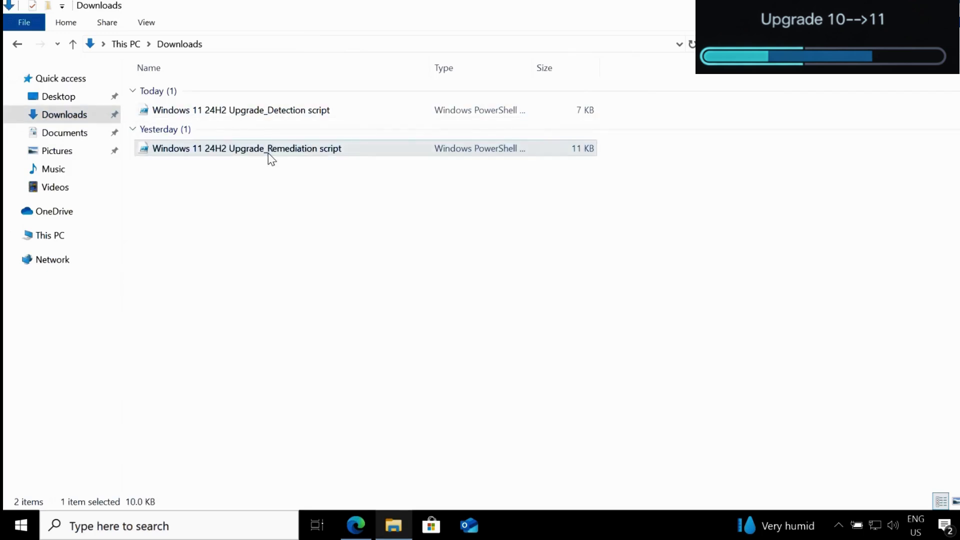
click(265, 115)
right_click(265, 115)
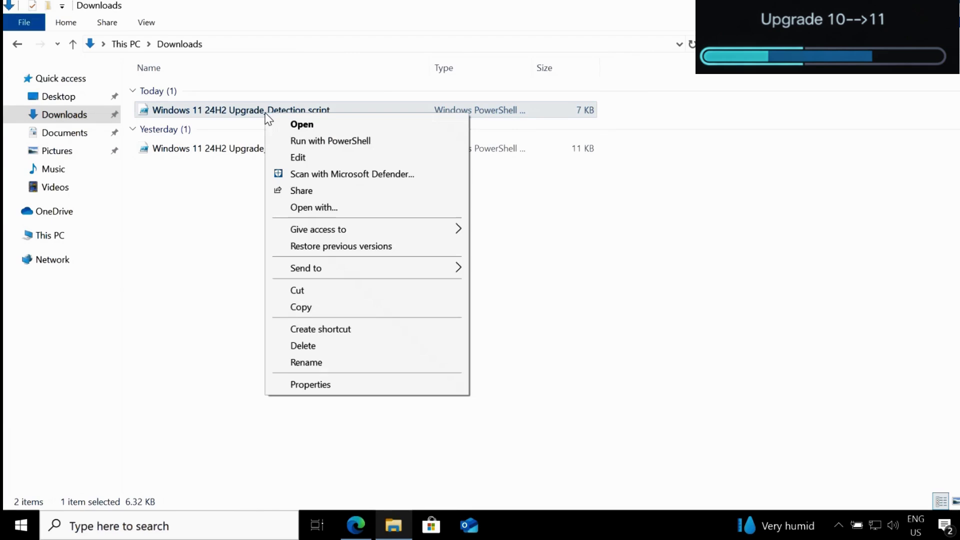
click(298, 158)
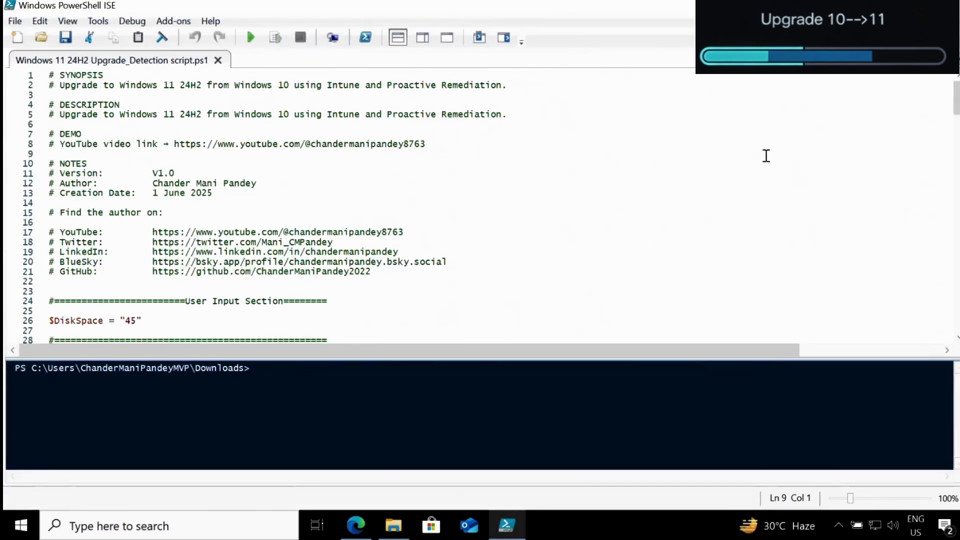
Examine the $DiskSpace variable and its value in the detection script's User Input Section
drag(957, 98, 956, 112)
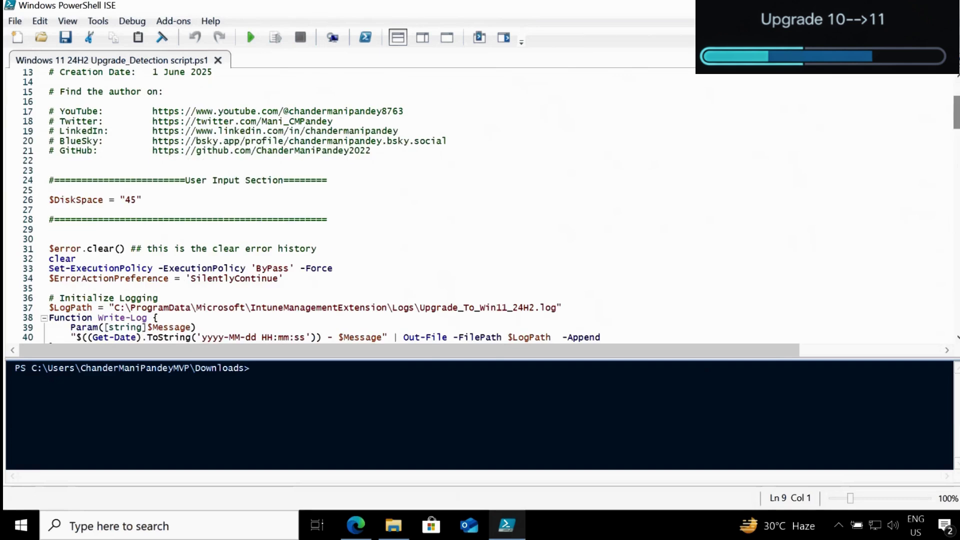
drag(187, 183, 272, 183)
drag(103, 200, 50, 200)
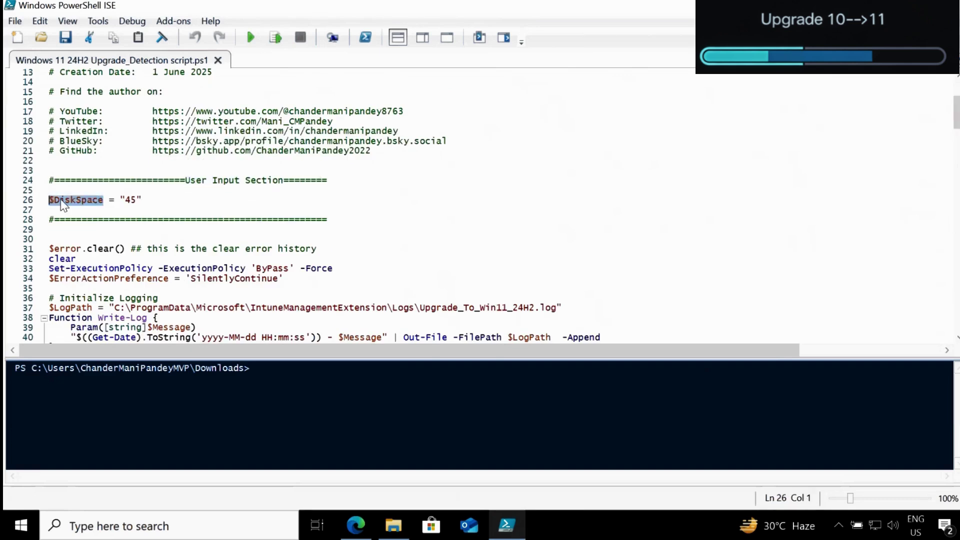
click(135, 200)
drag(135, 200, 130, 201)
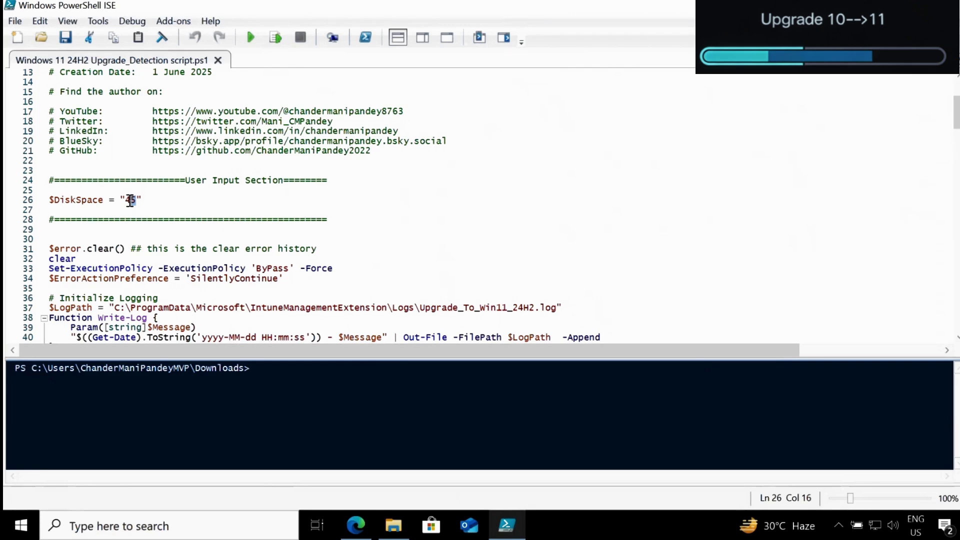
key(End)
Switch to the Intune admin center in Microsoft Edge and open the Scripts and remediations page for devices
click(360, 525)
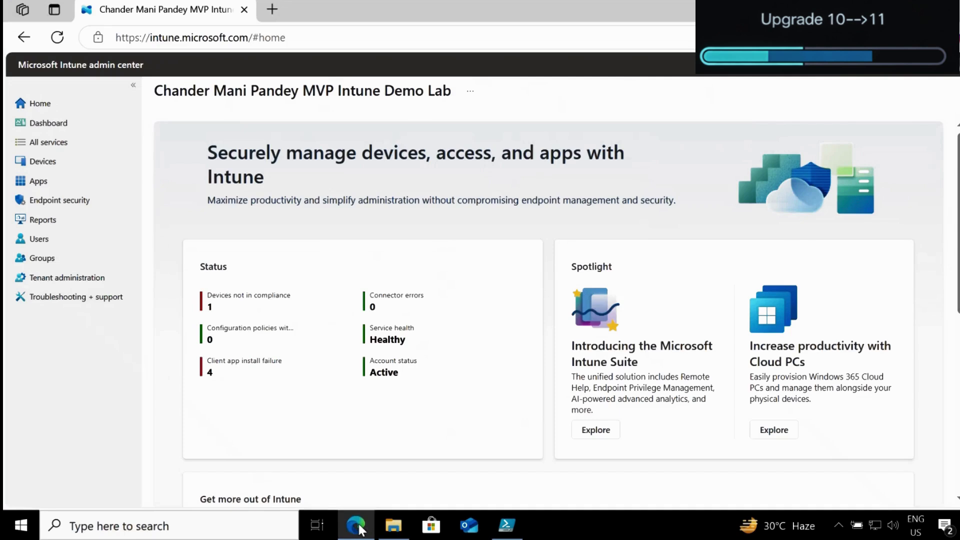
click(46, 167)
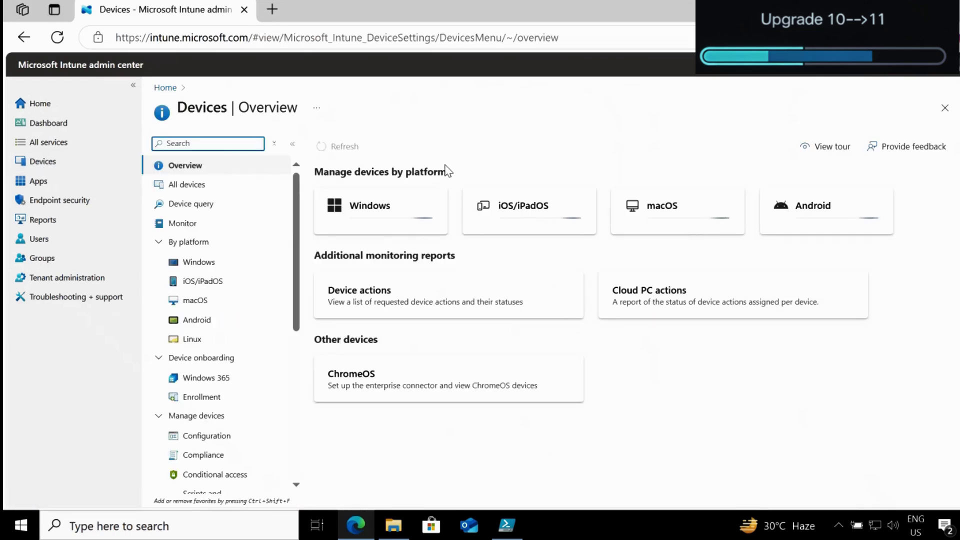
drag(295, 321, 295, 385)
click(202, 366)
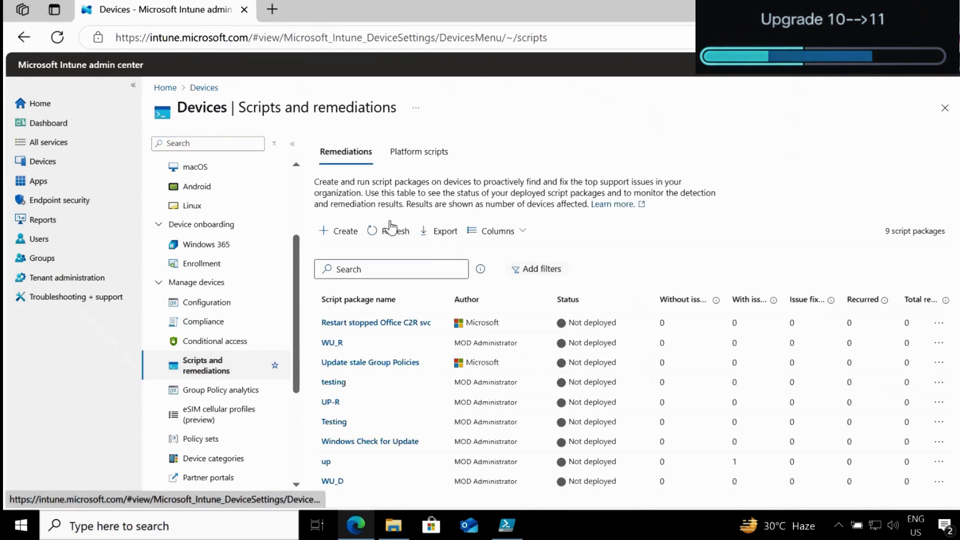
Start a new custom script package with "Upgrade to Windows 11 24H2" as both name and description, and proceed to its settings
click(339, 231)
click(370, 205)
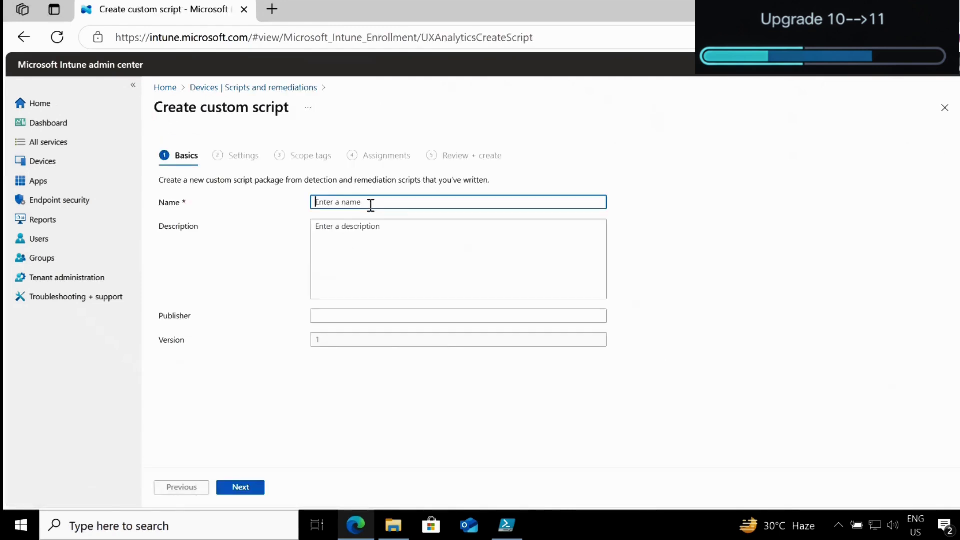
text(Upgrade to Windows 11 24H2)
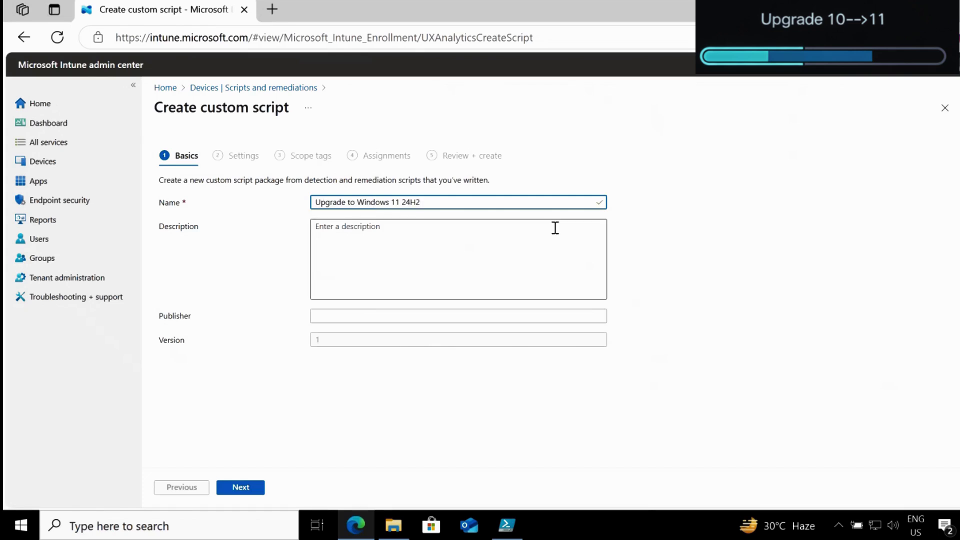
click(403, 238)
text(Upgrade to Windows 11 24H2)
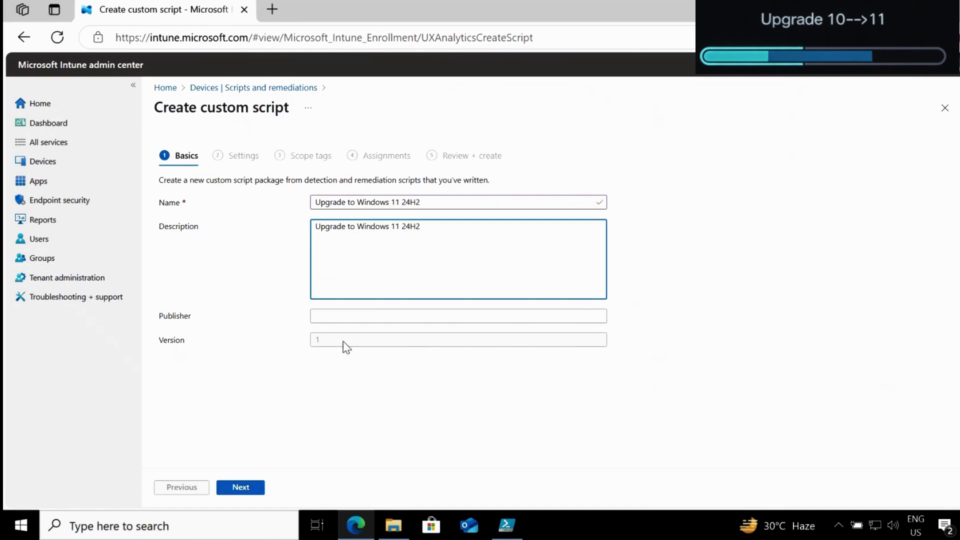
click(243, 492)
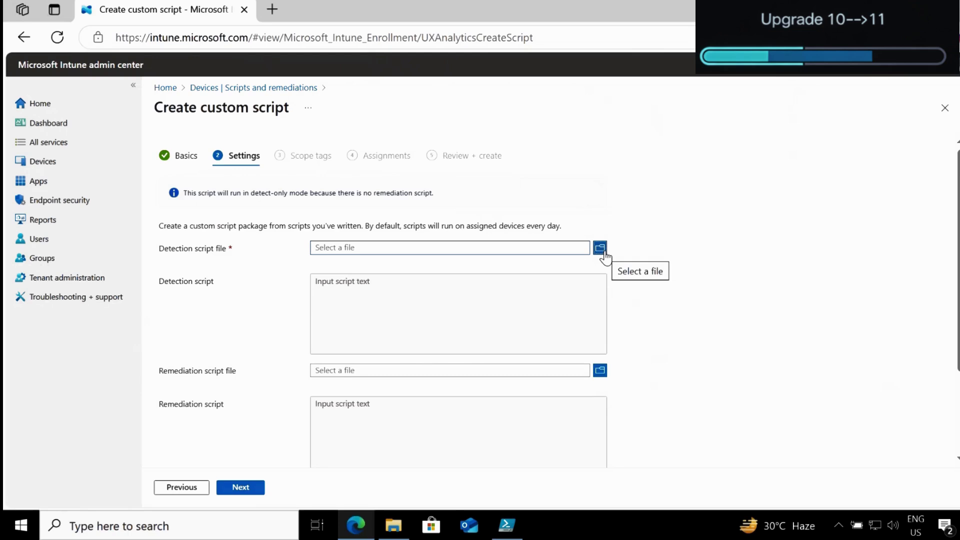
Upload "Windows 11 24H2 Upgrade_Detection script" from the Downloads folder as the detection script file
click(604, 253)
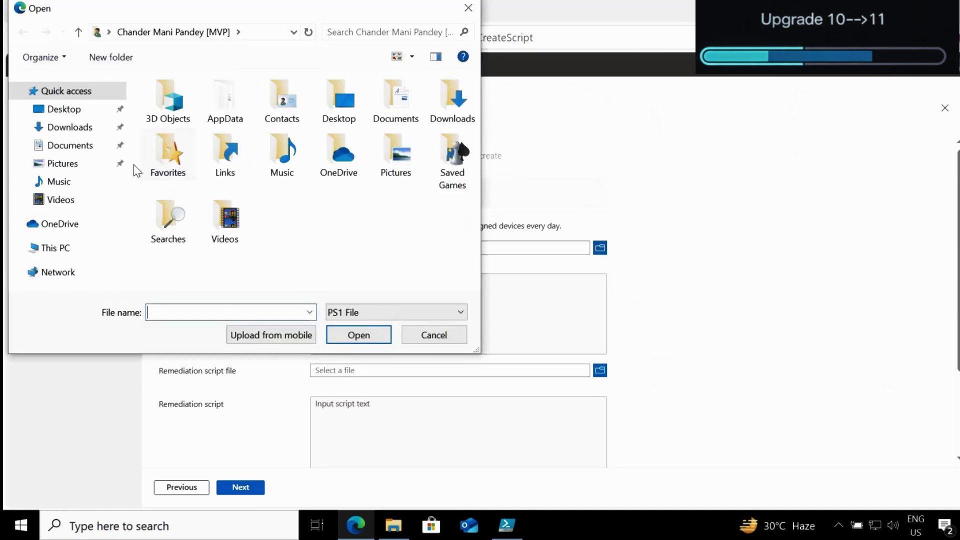
click(68, 128)
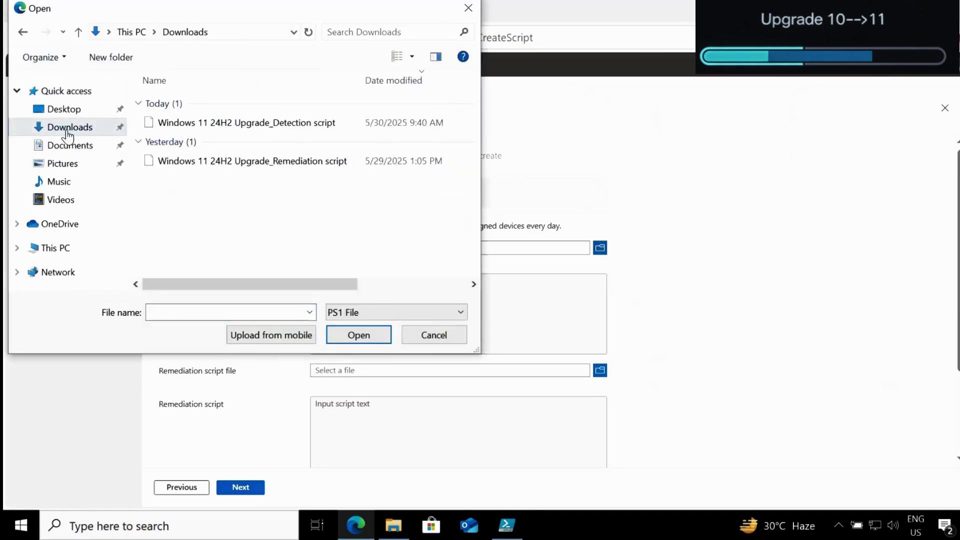
click(268, 125)
click(369, 336)
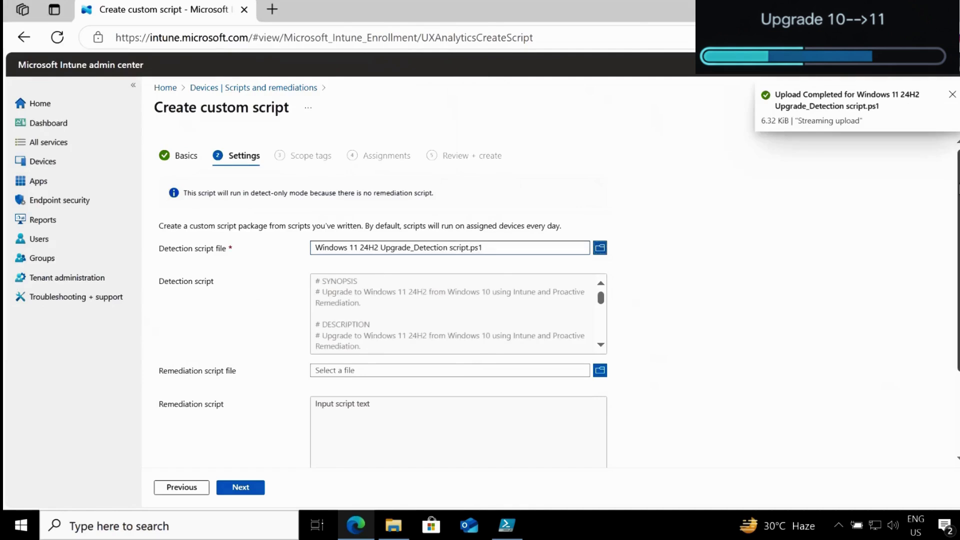
Set the script to run with the logged-on credentials and in 64-bit PowerShell, and accept the settings
scroll(330, 286, down, 2)
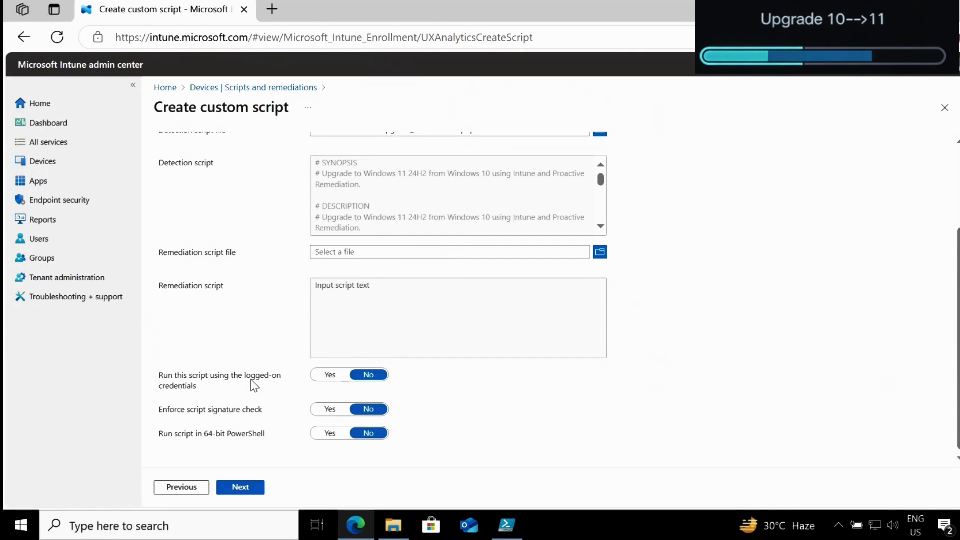
click(328, 379)
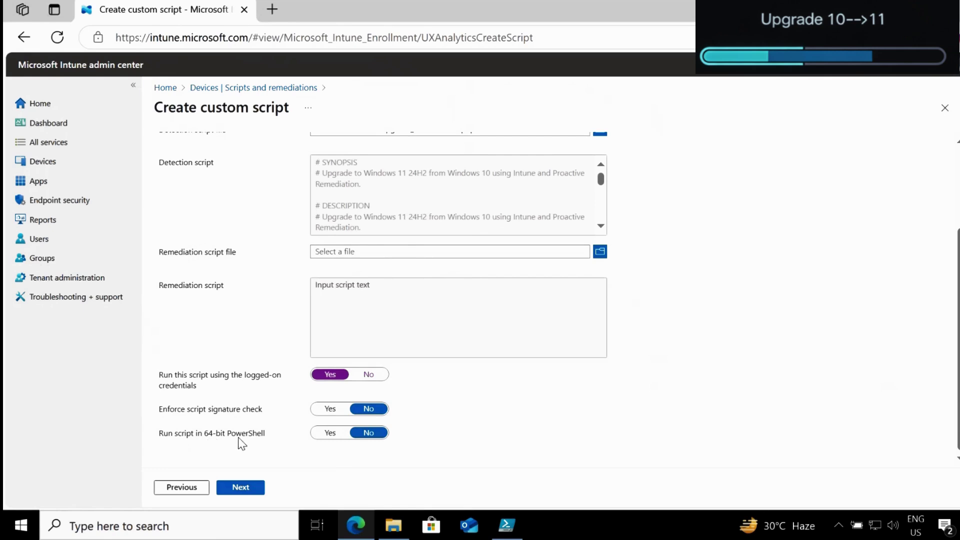
click(330, 433)
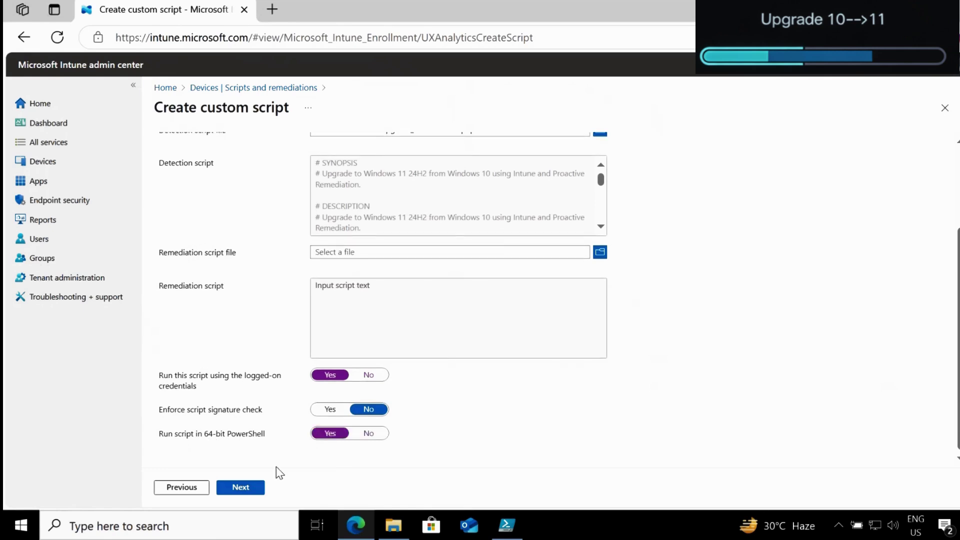
click(257, 487)
Continue through the scope tags and assignments without changing them, and create the script package
click(245, 489)
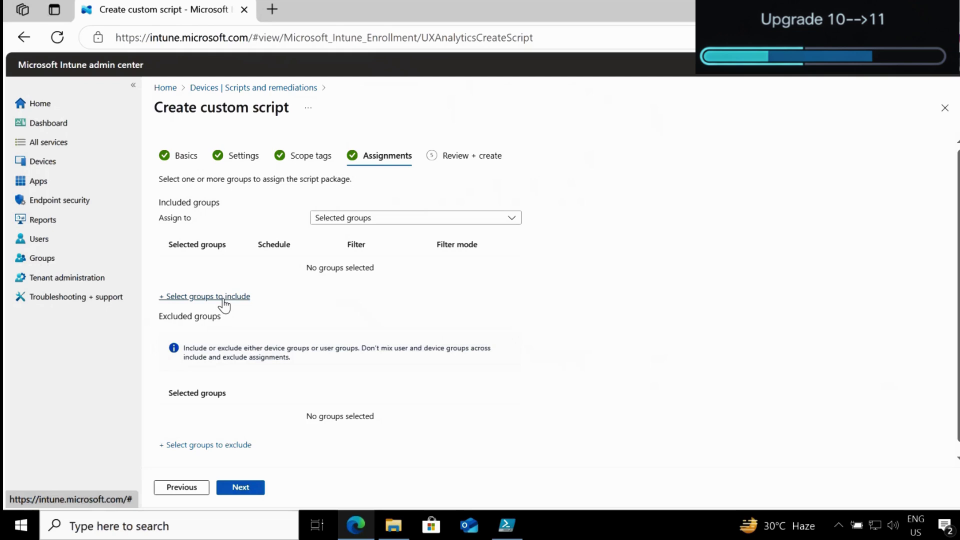
click(243, 487)
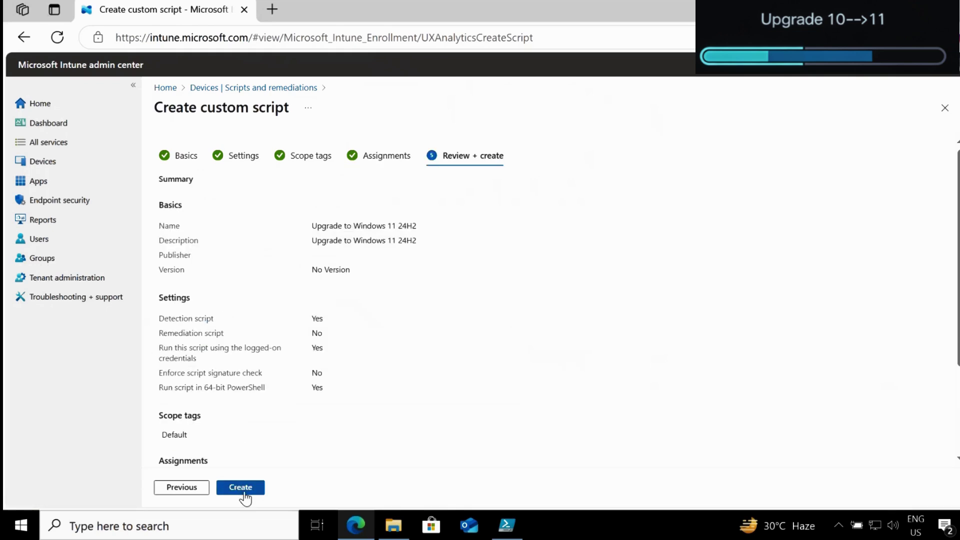
click(244, 492)
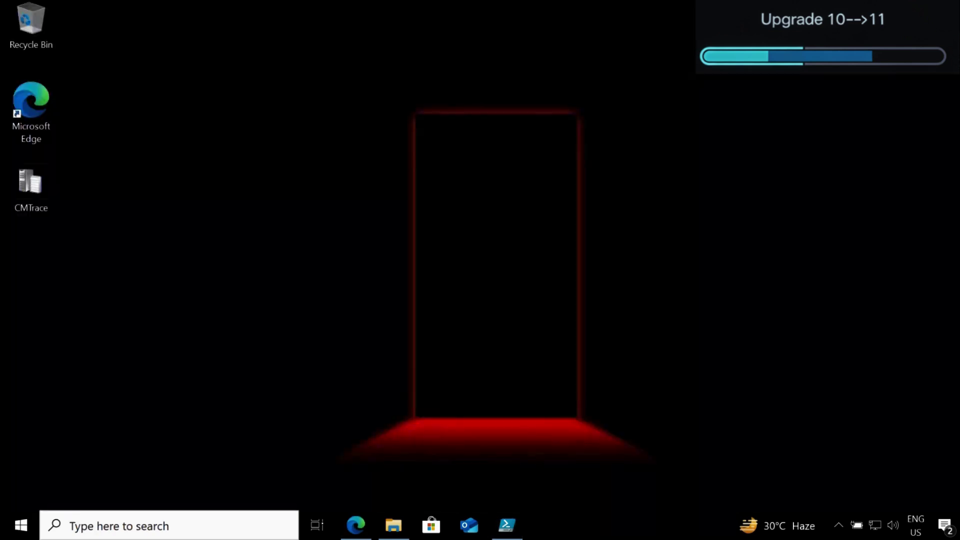
Open the connected work account's management info in Windows account settings and review its managed policies and device sync status
click(20, 525)
click(19, 359)
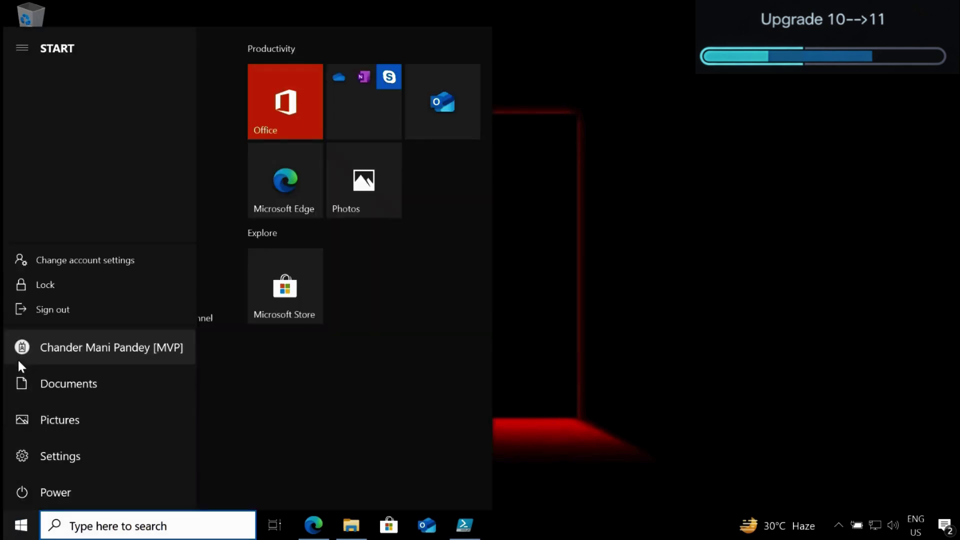
click(47, 261)
click(65, 274)
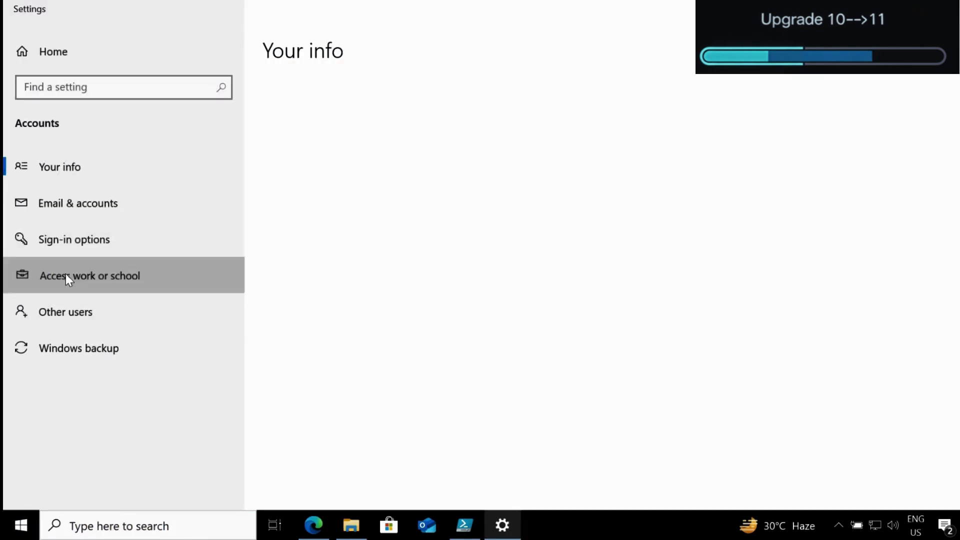
click(348, 257)
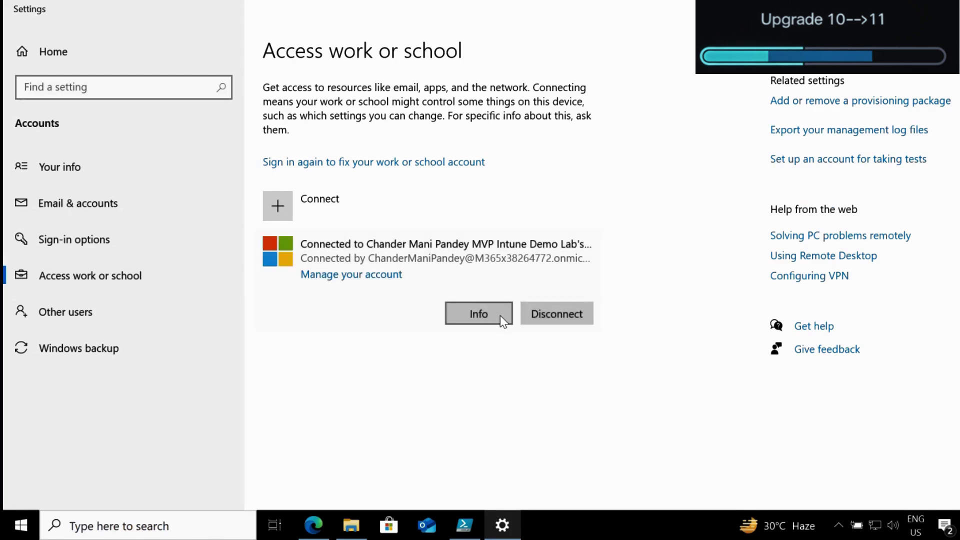
click(483, 315)
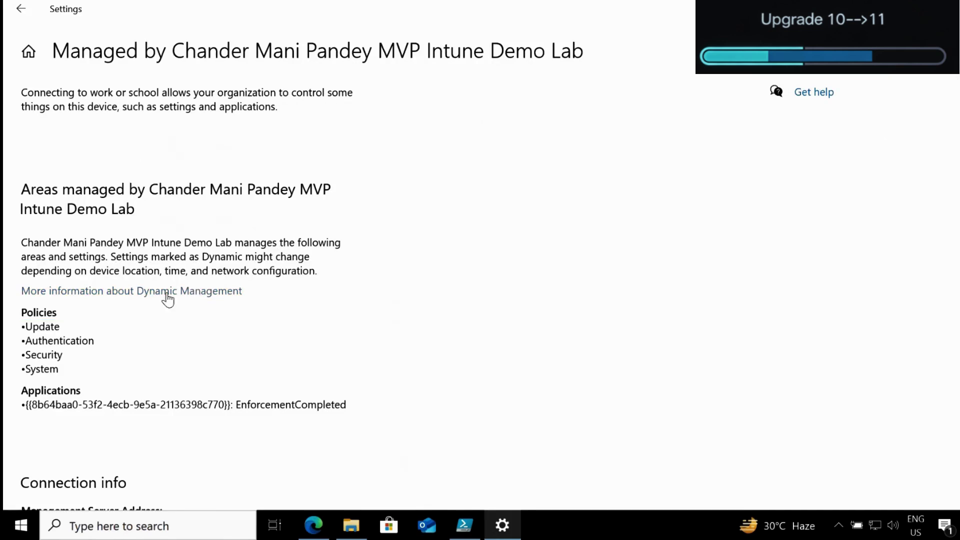
drag(22, 330, 64, 327)
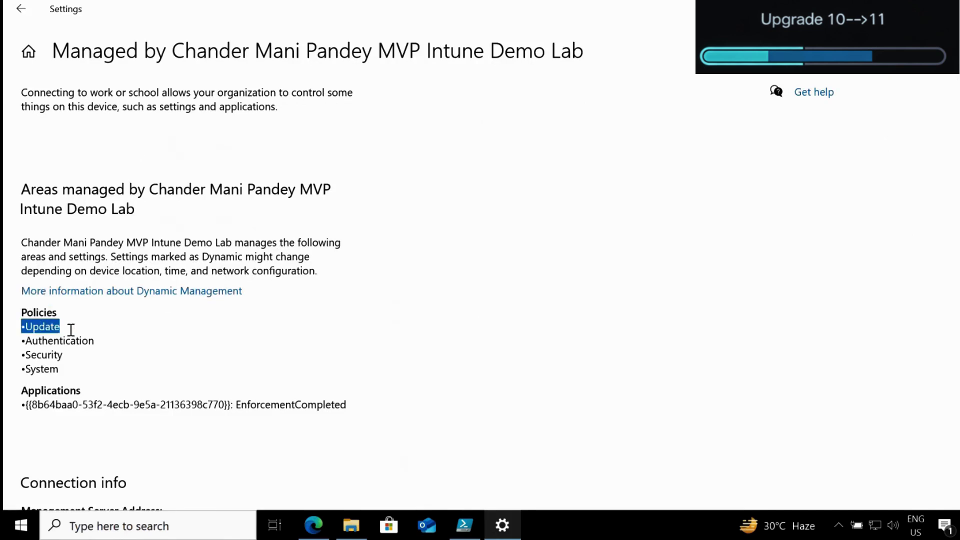
scroll(443, 381, down, 5)
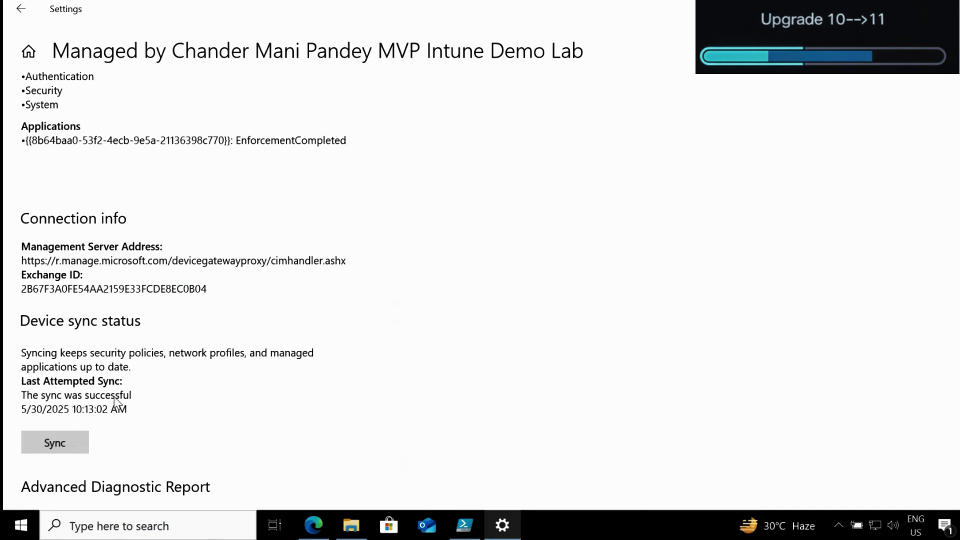
Check the installed Windows version with WINVER, close the version information, and return to the desktop
click(126, 527)
text(WINVER)
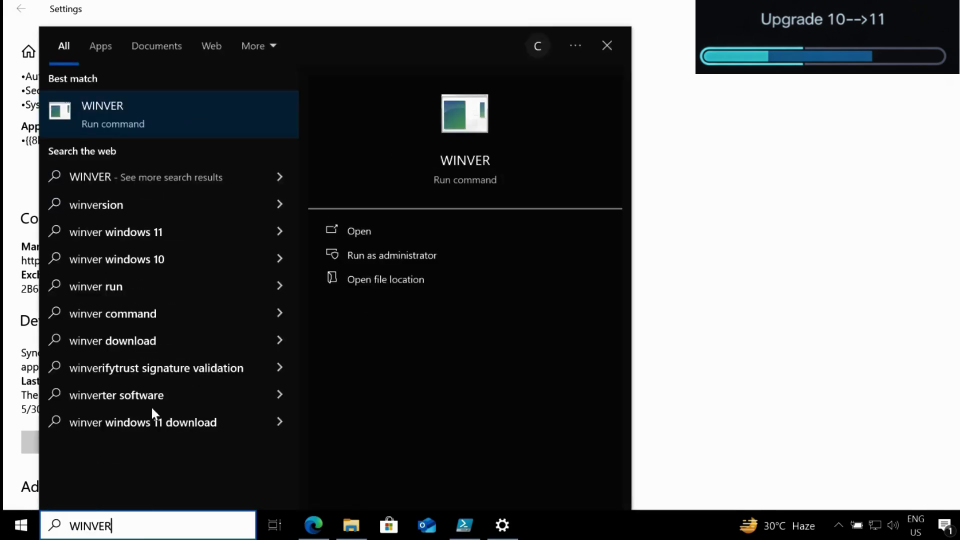
click(118, 119)
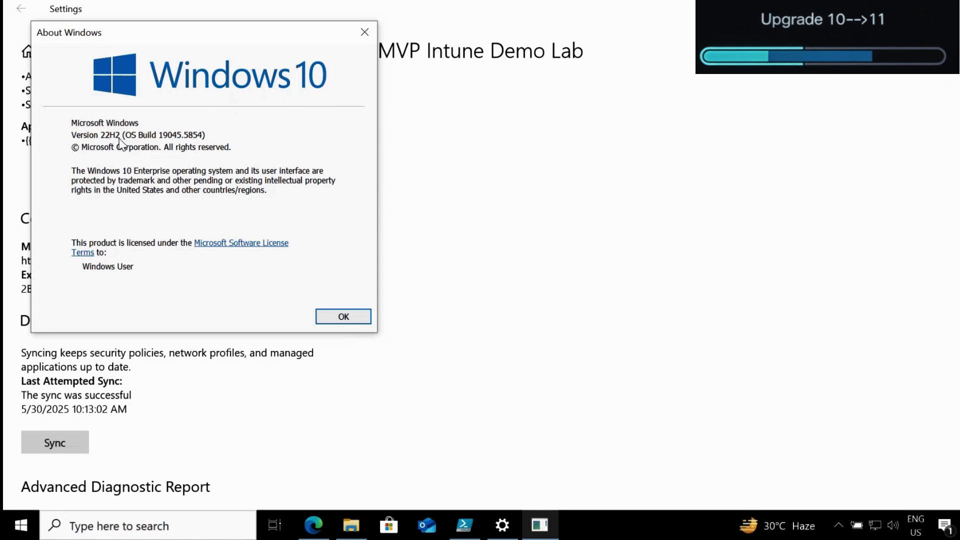
click(365, 32)
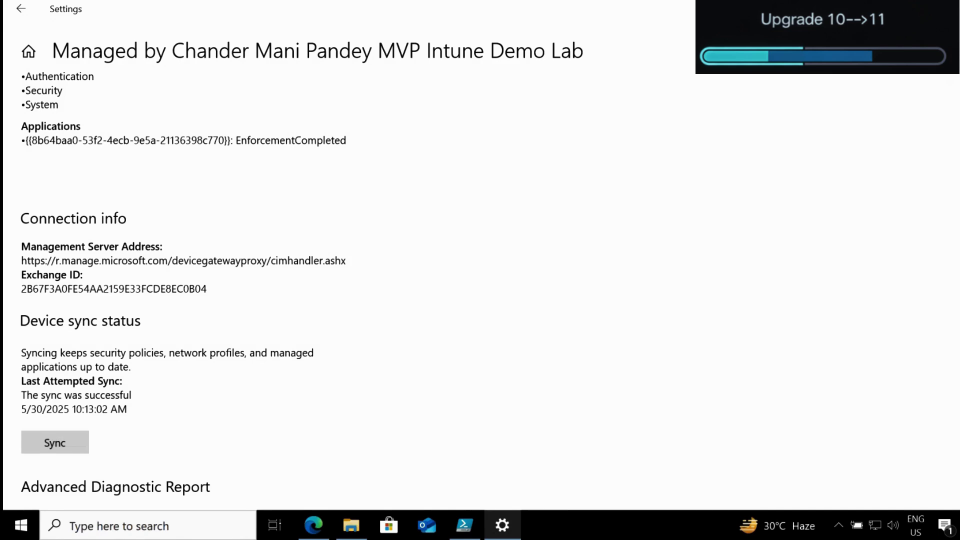
key(super+d)
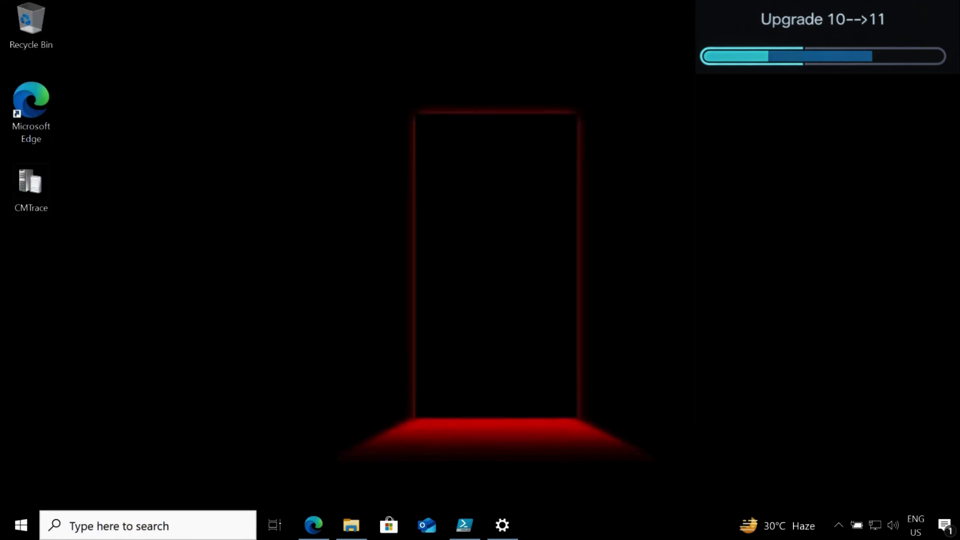
Open the folder C:\ProgramData\Microsoft\IntuneManagementExtension\Logs in File Explorer and review its log files
click(350, 525)
click(208, 201)
double_click(207, 200)
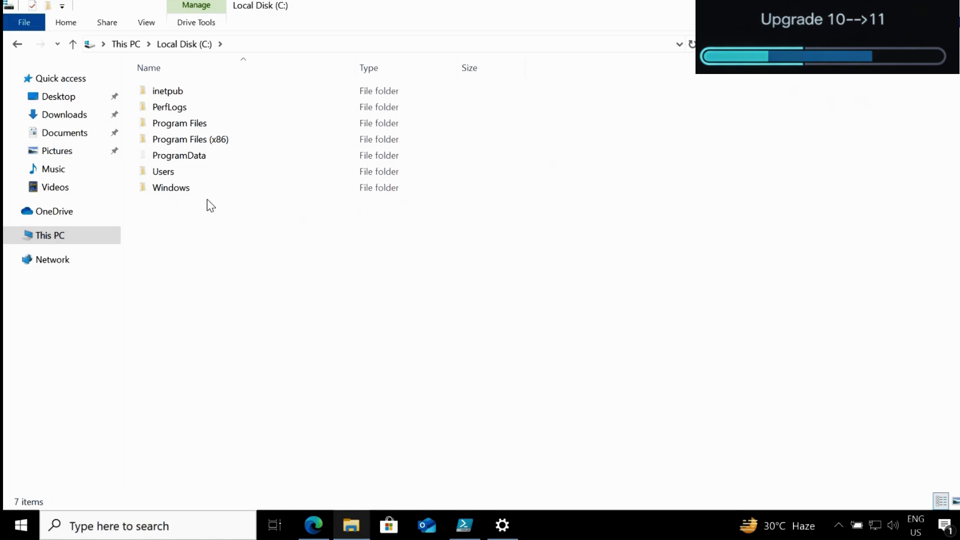
double_click(193, 155)
double_click(176, 91)
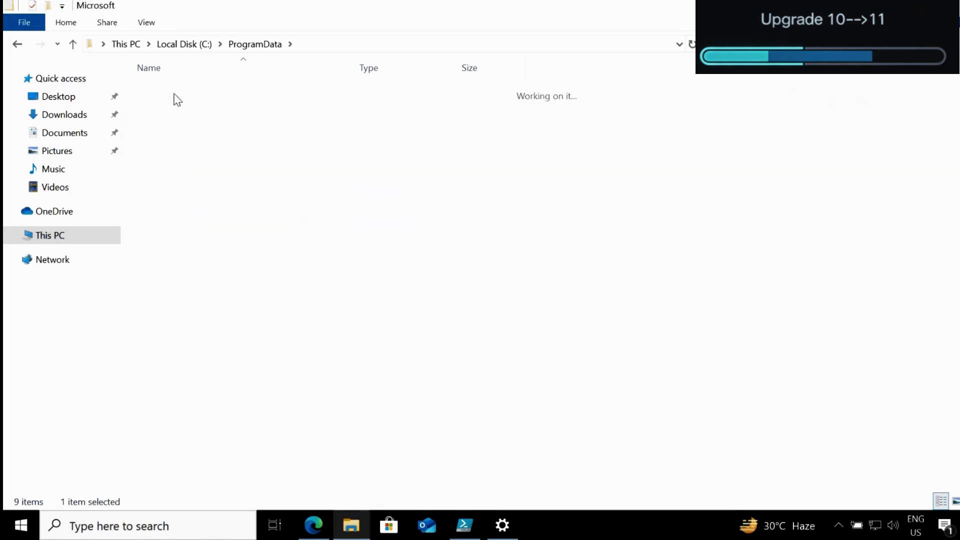
double_click(193, 252)
double_click(172, 93)
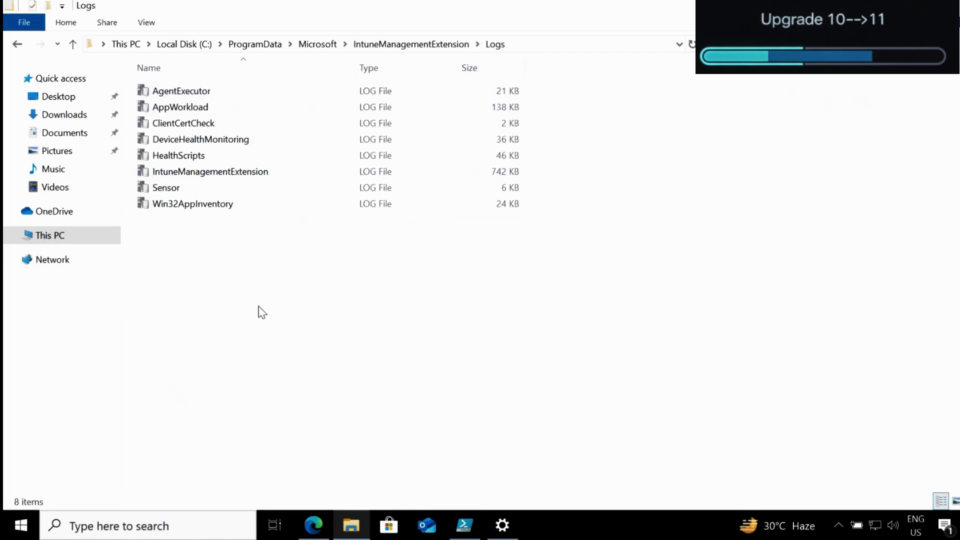
Switch to the Intune admin center in Edge and open the list of Windows devices
click(314, 526)
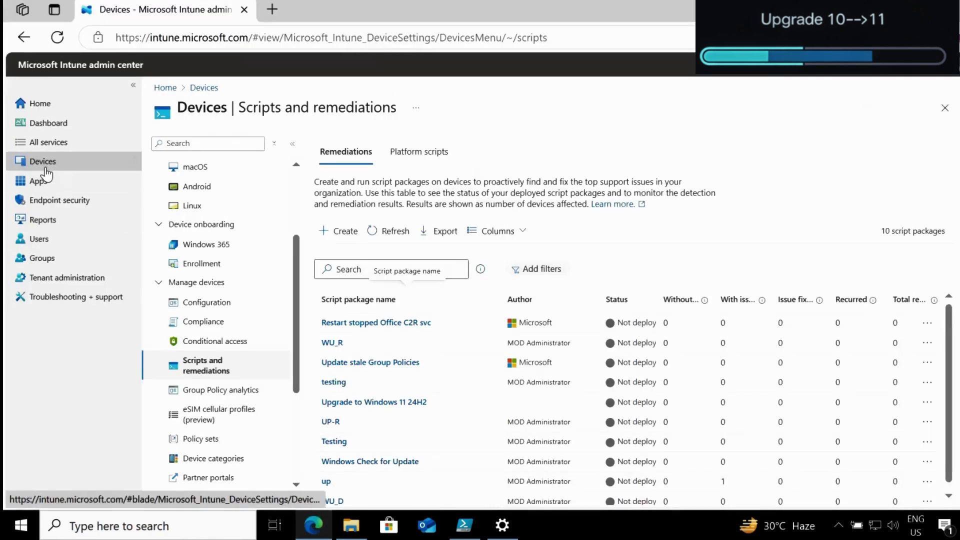
click(44, 167)
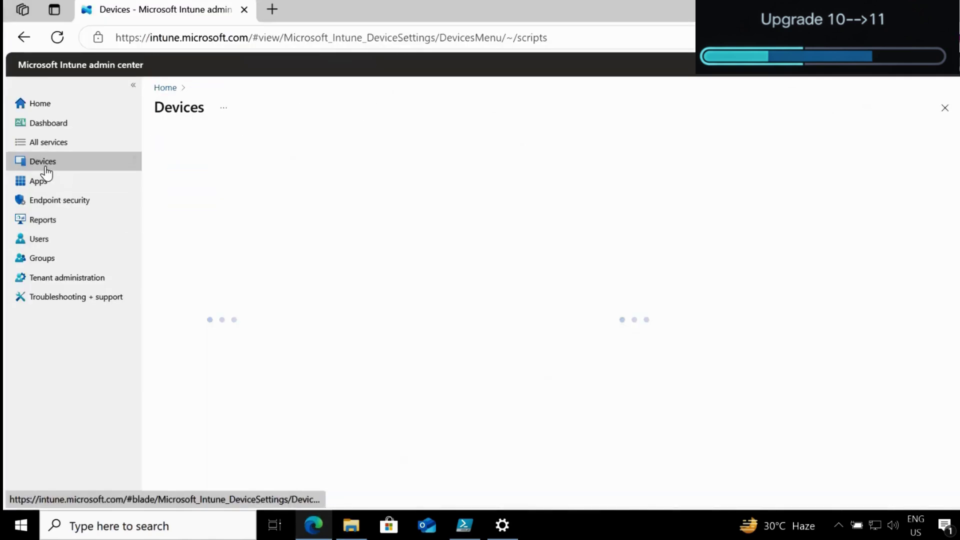
click(418, 209)
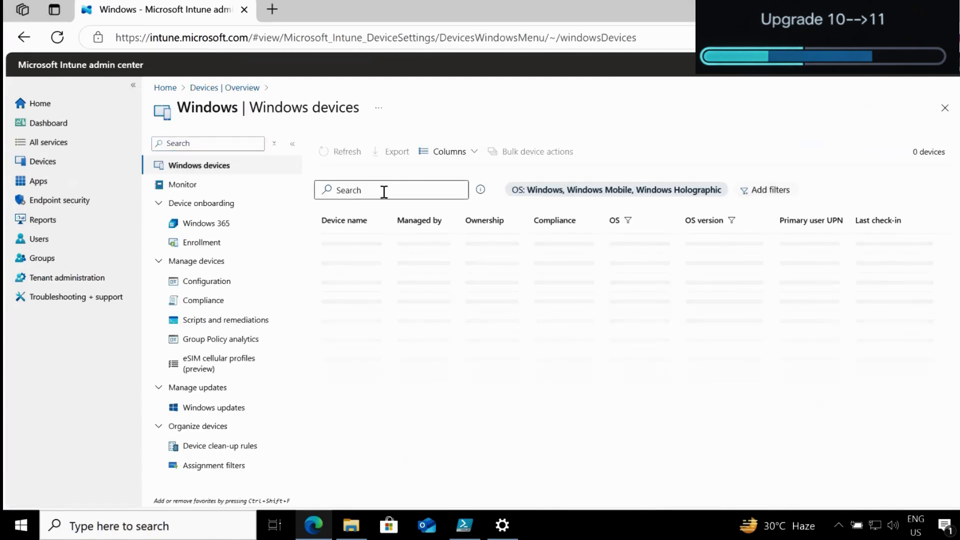
Run HOSTNAME in Command Prompt, copy the returned device name, and minimize the prompt window
click(178, 533)
text(CMD)
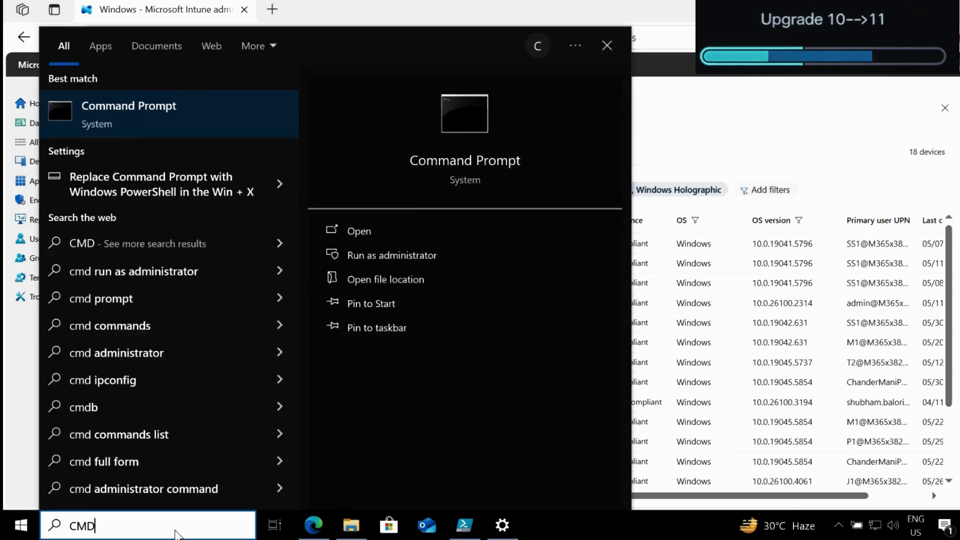
click(179, 113)
text(HOSTNAME)
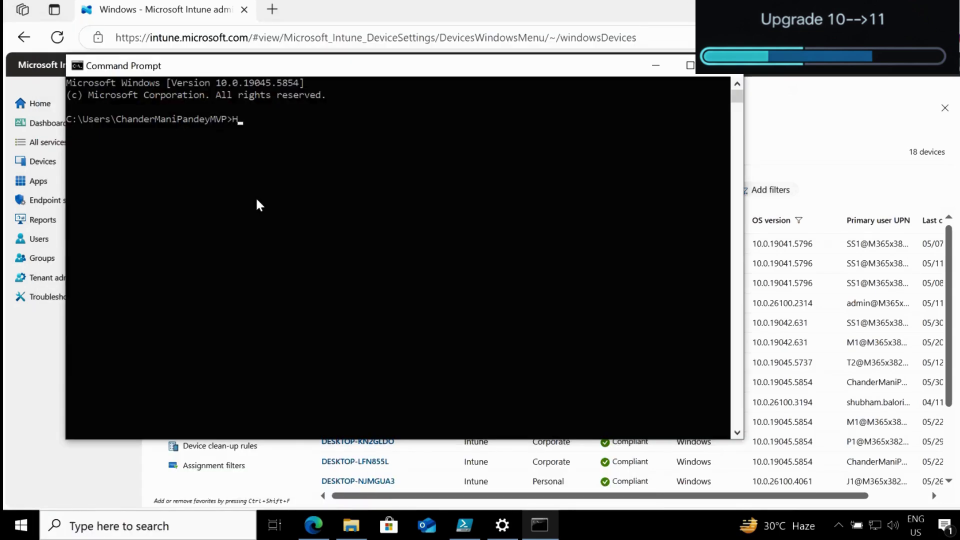
key(Return)
drag(153, 132, 69, 131)
right_click(69, 131)
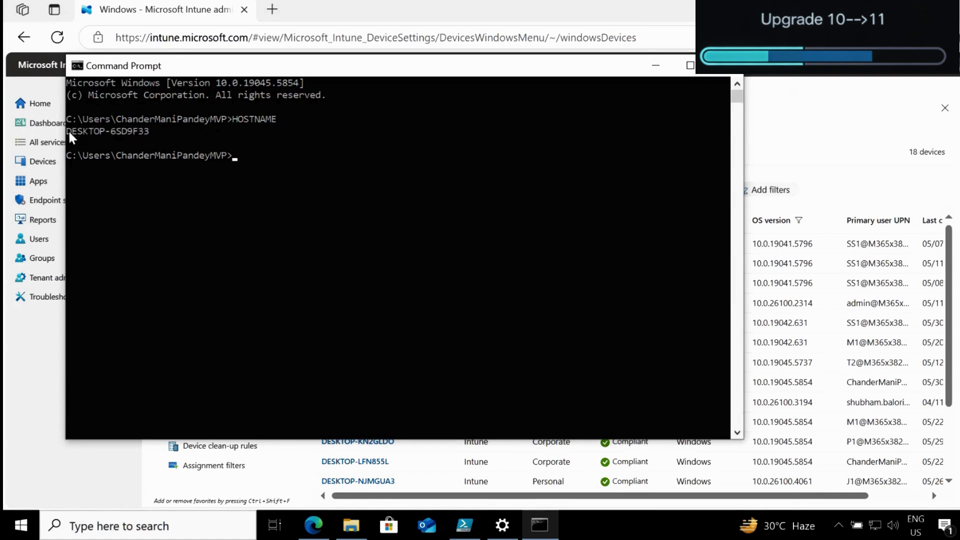
click(655, 65)
Search the Windows devices for DESKTOP-6SD9F33 and open that device's overview
click(374, 190)
text(DESKTOP-6SD9F33)
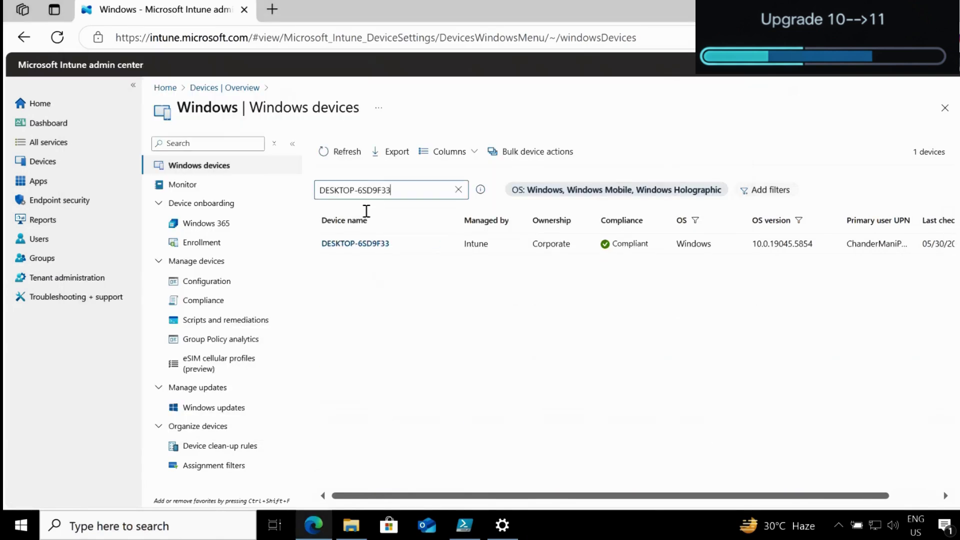
click(367, 244)
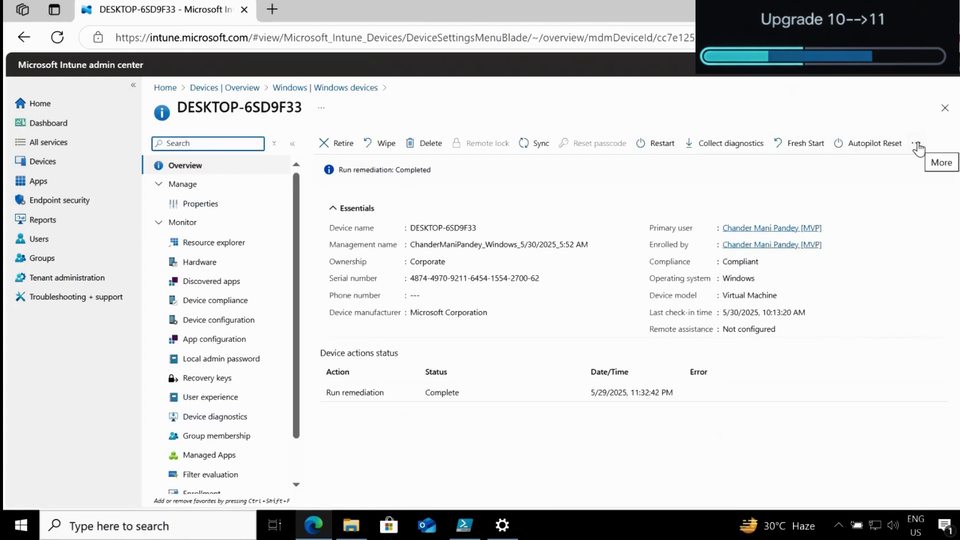
Run the "Upgrade to Windows 11 24H2" remediation package on the device and check the status of the device action
click(917, 145)
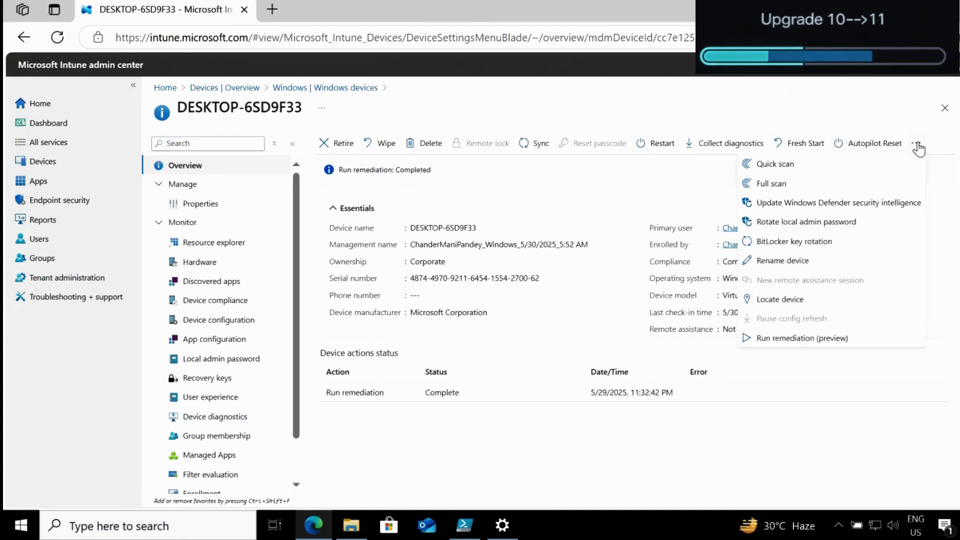
click(768, 345)
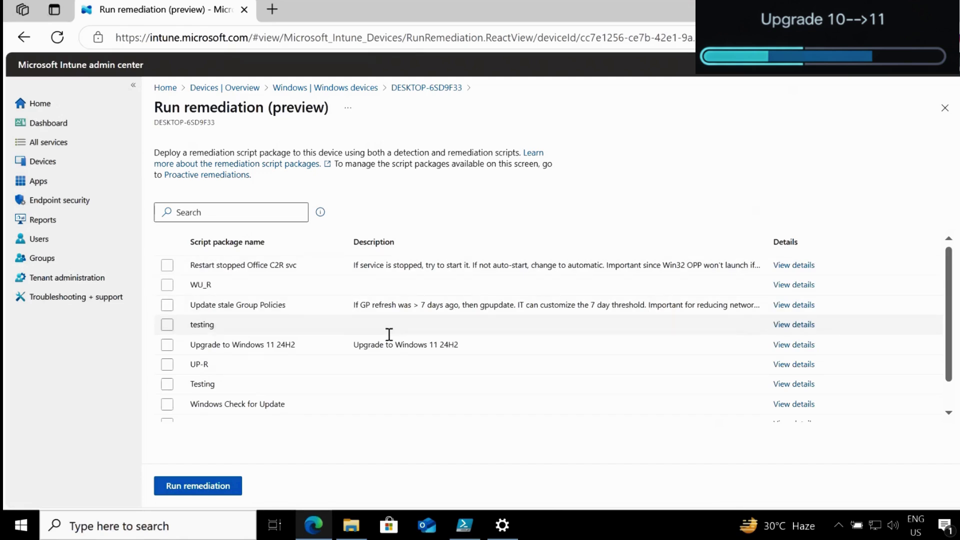
click(167, 346)
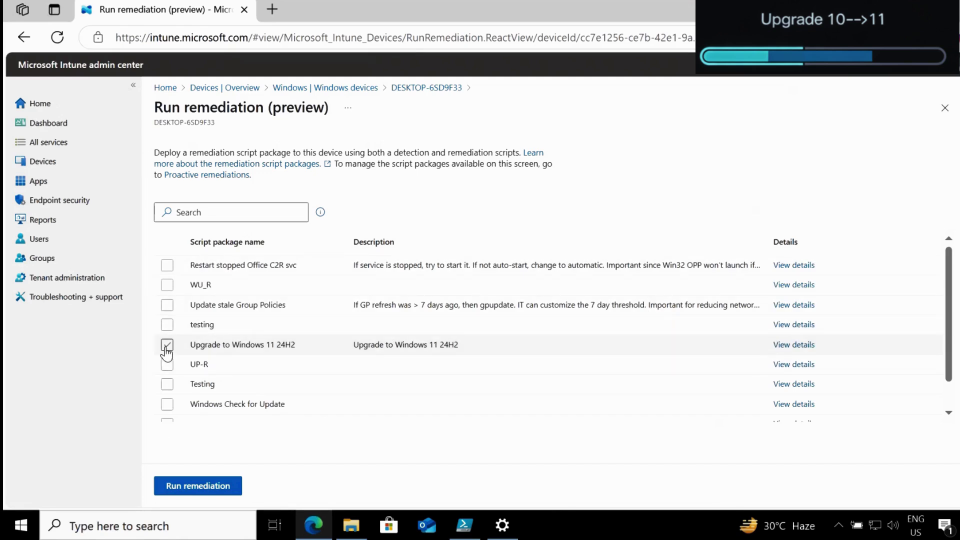
click(167, 346)
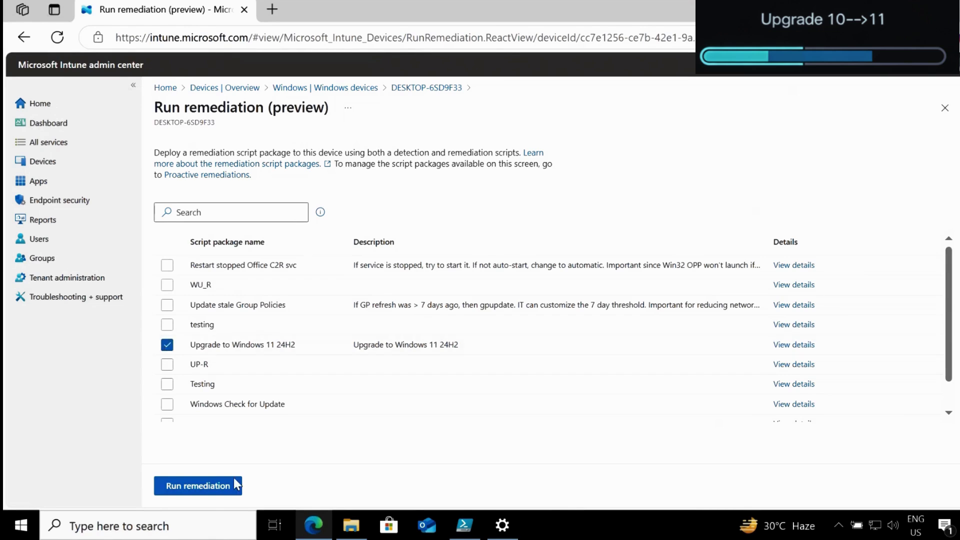
click(198, 485)
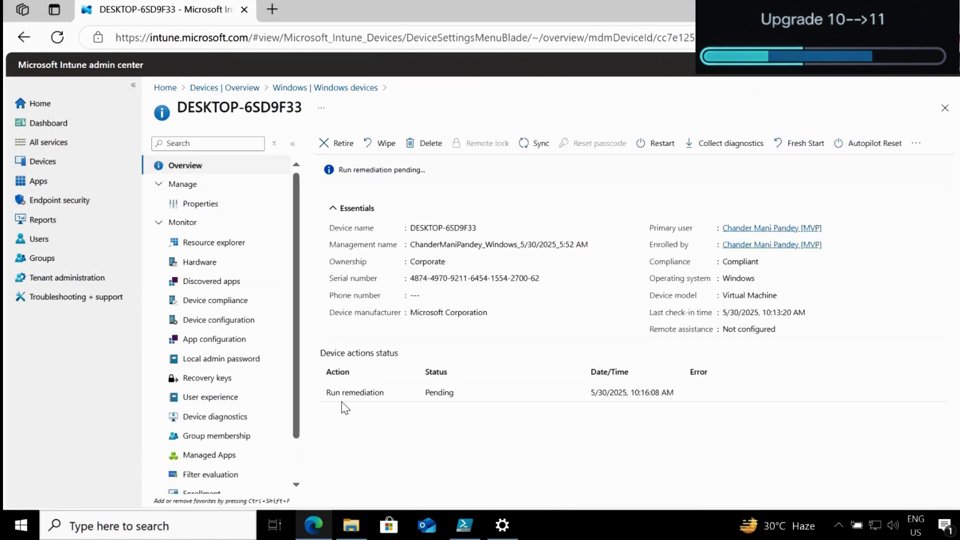
drag(322, 395, 457, 398)
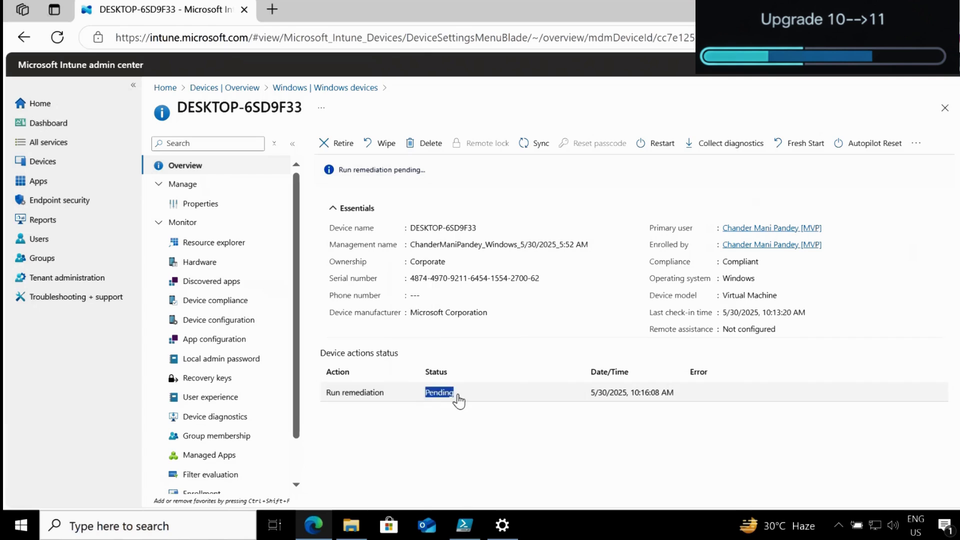
Open the Upgrade_To_Win11_24H2 log from the Logs folder in File Explorer and review the detection script's entries
click(351, 525)
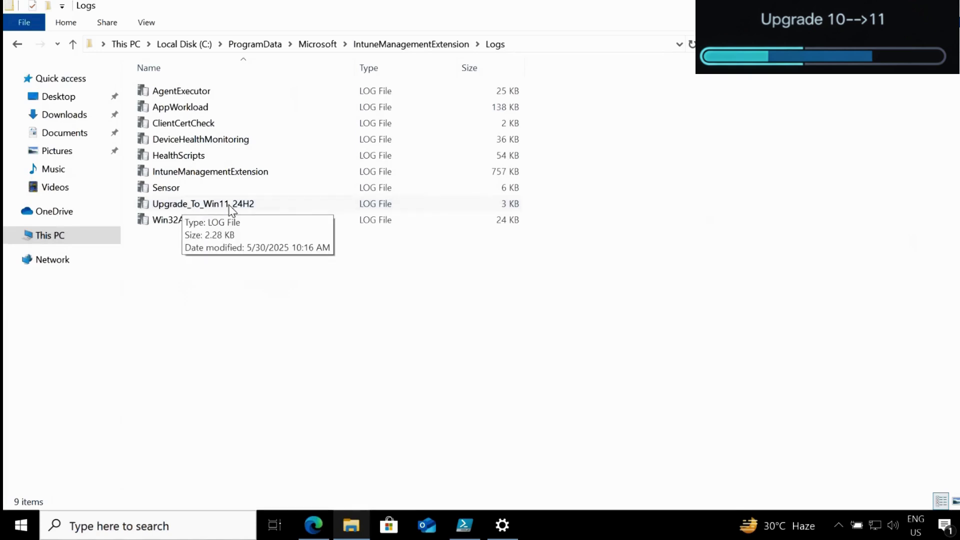
double_click(248, 207)
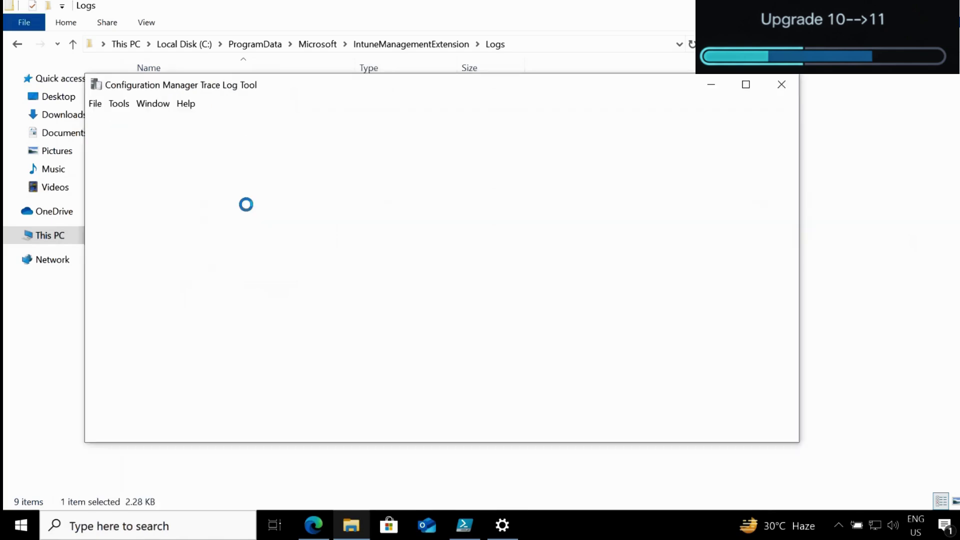
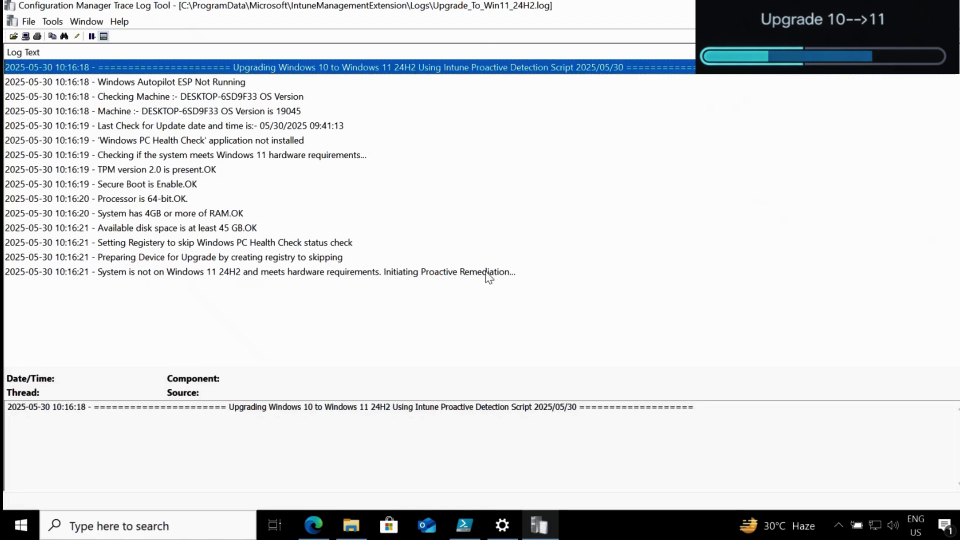
In Registry Editor, inspect the UpgradeEligibility value under HKEY_CURRENT_USER\SOFTWARE\Microsoft\PCHC, then close the editor
click(204, 529)
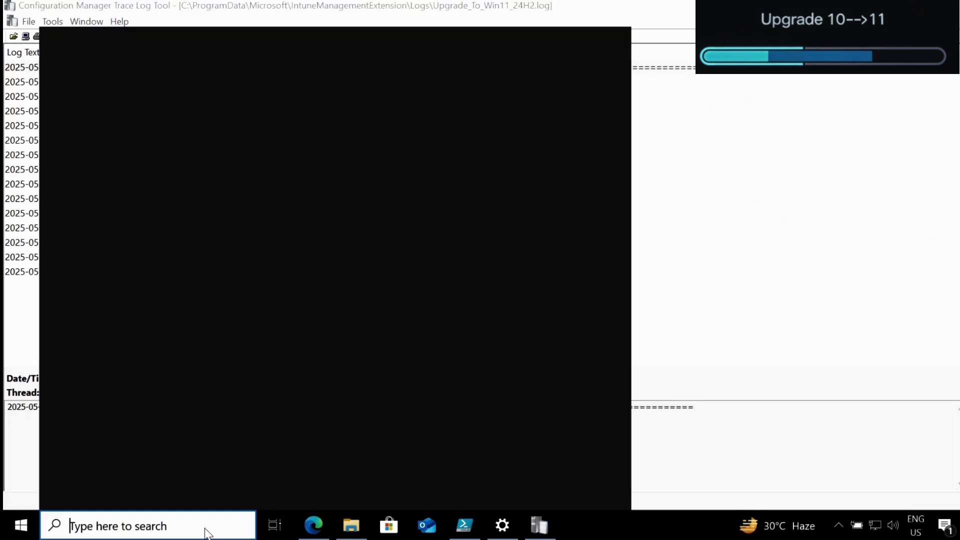
text(RE)
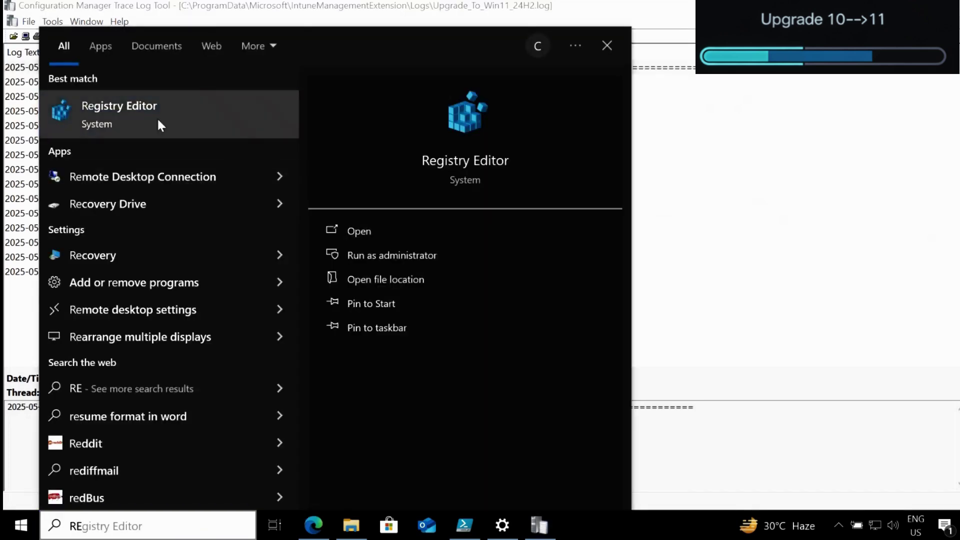
click(159, 125)
click(406, 357)
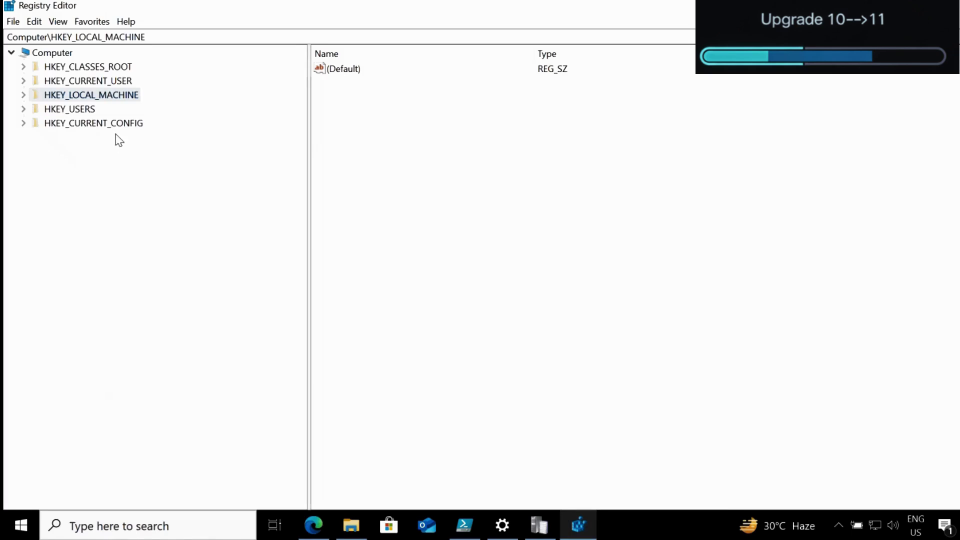
click(23, 80)
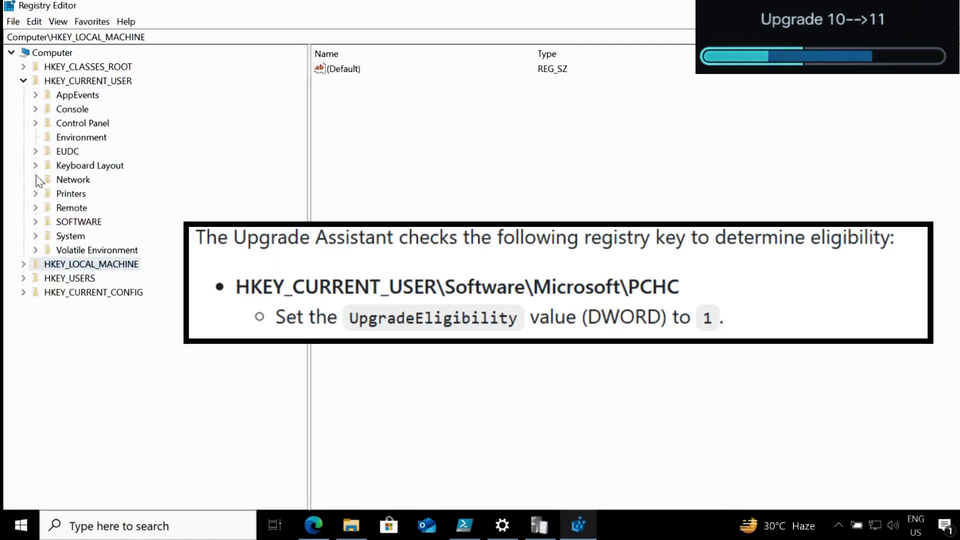
click(36, 221)
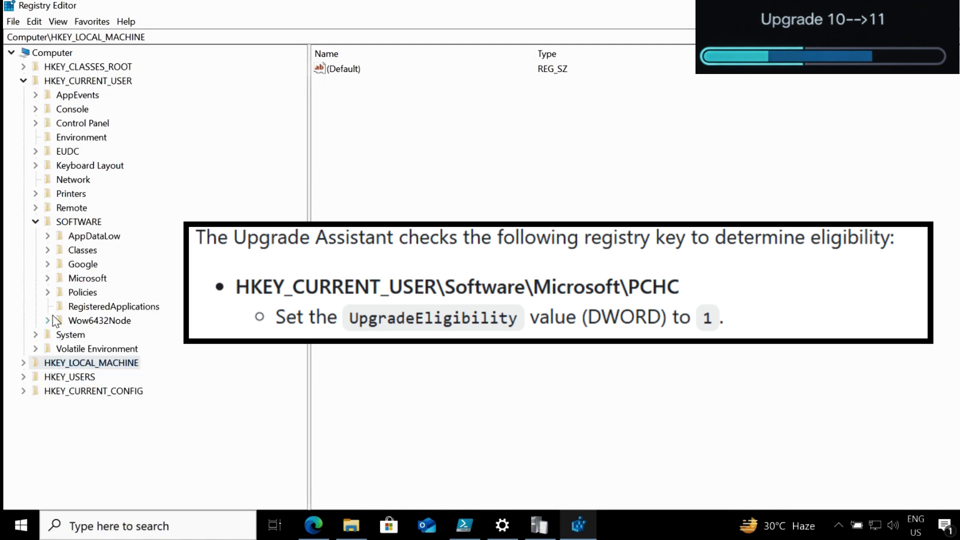
click(48, 278)
scroll(100, 200, up, 5)
click(102, 279)
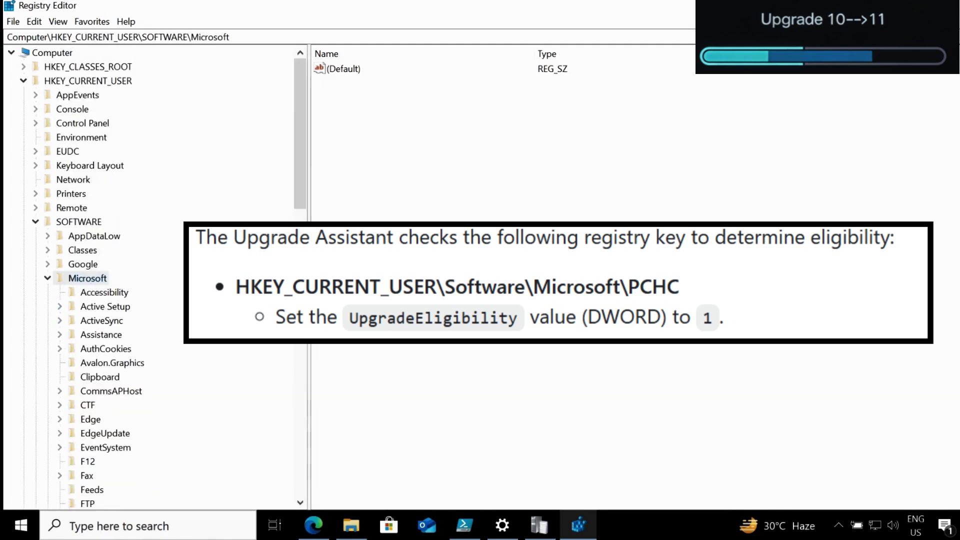
drag(300, 195, 301, 339)
click(92, 335)
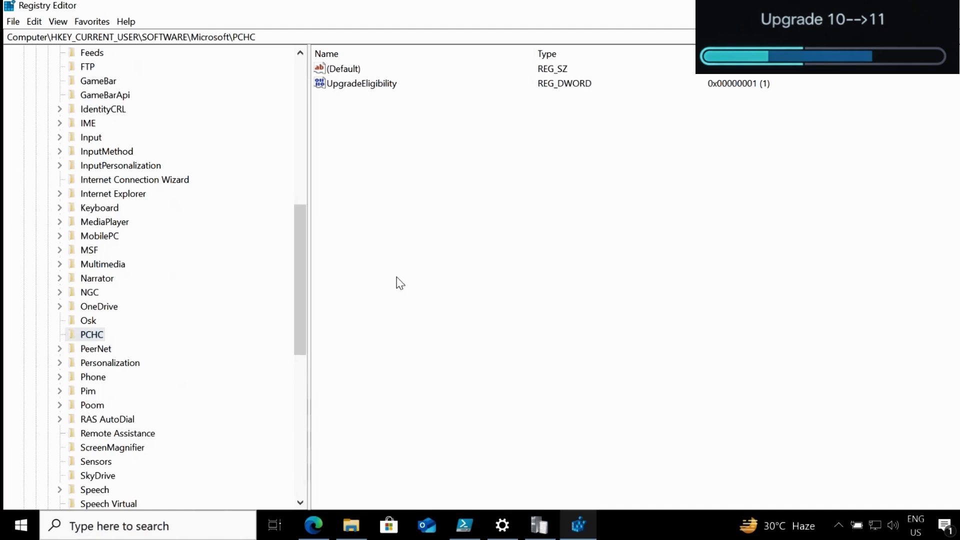
key(alt+F4)
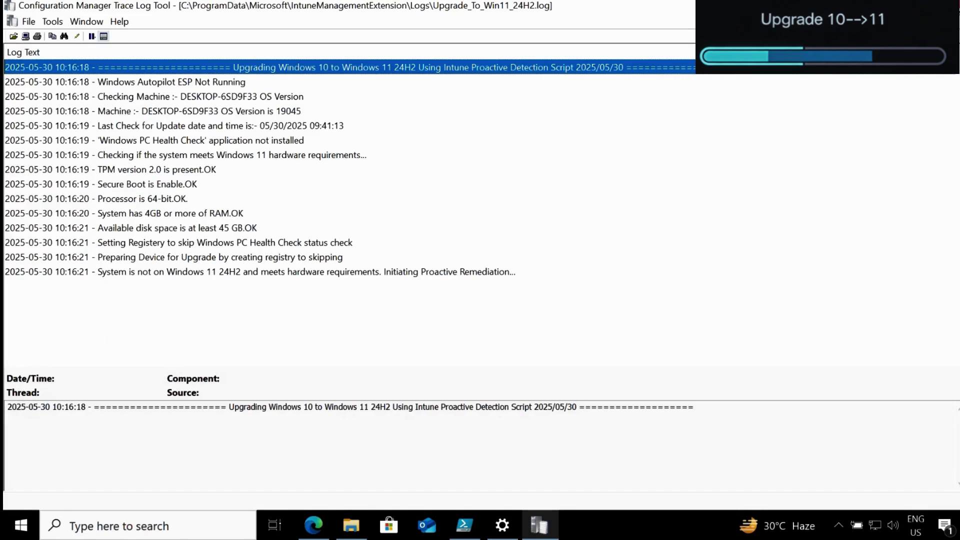
Close the log viewer and rename the Upgrade_To_Win11_24H2 log file to _Upgrade_To_Win11_24H2
key(alt+F4)
right_click(239, 209)
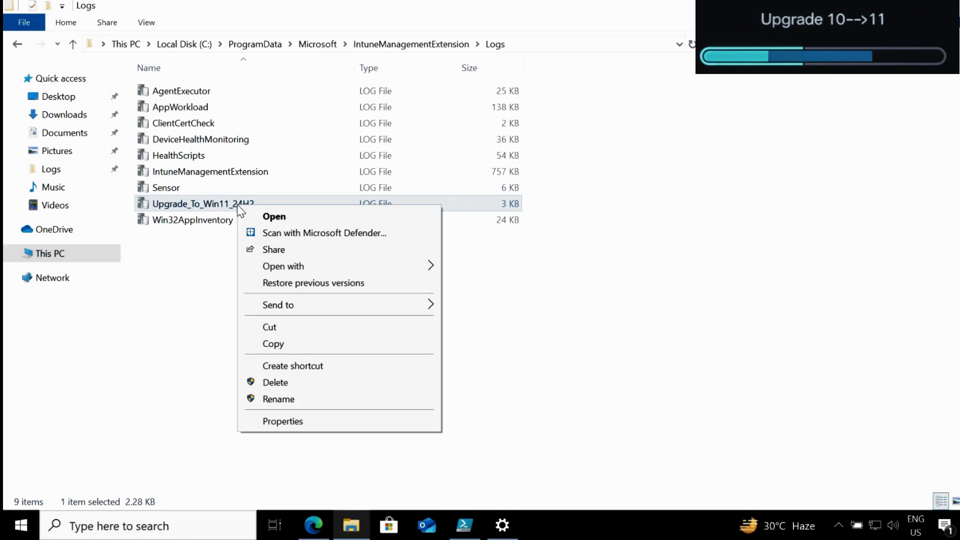
click(288, 399)
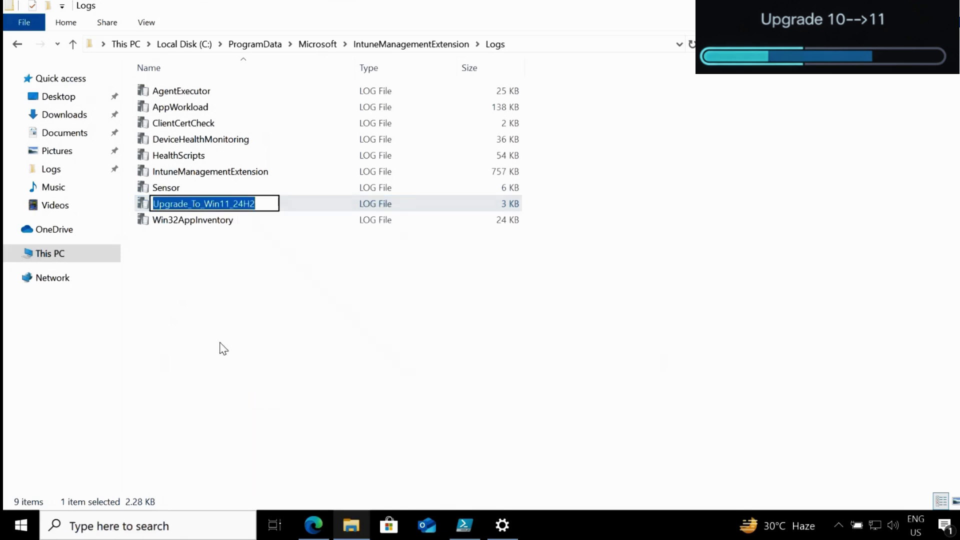
click(156, 204)
text(_)
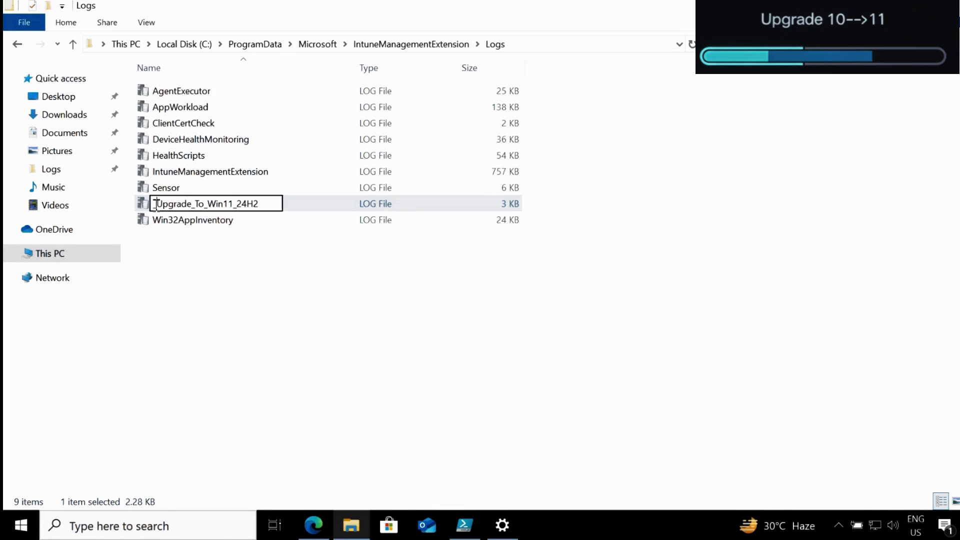
click(244, 289)
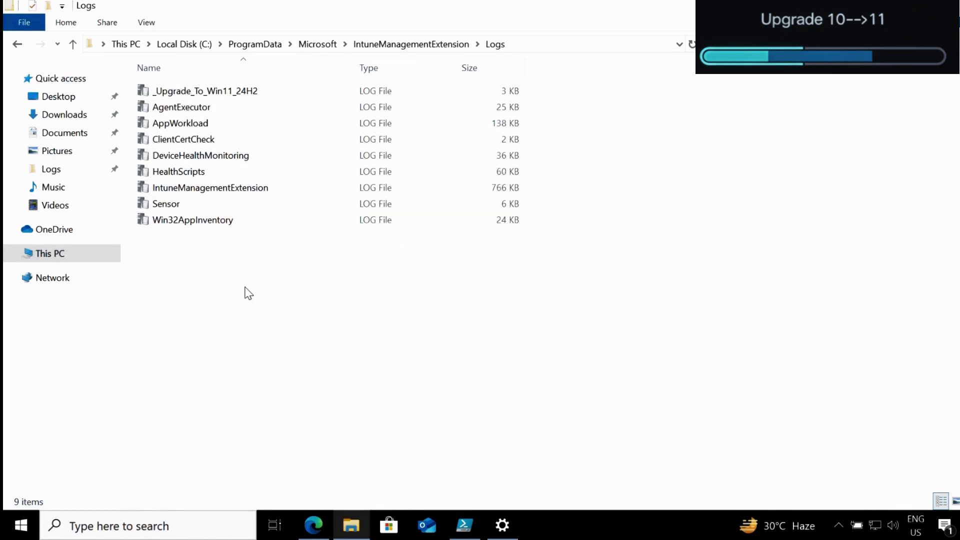
Switch to the Intune admin center in Edge and open the Scripts and remediations page for devices
click(312, 525)
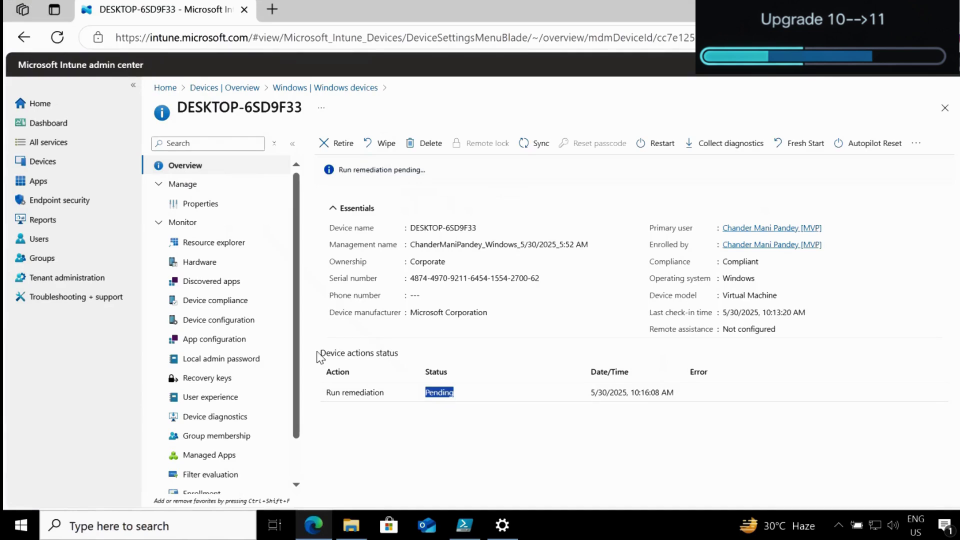
click(41, 165)
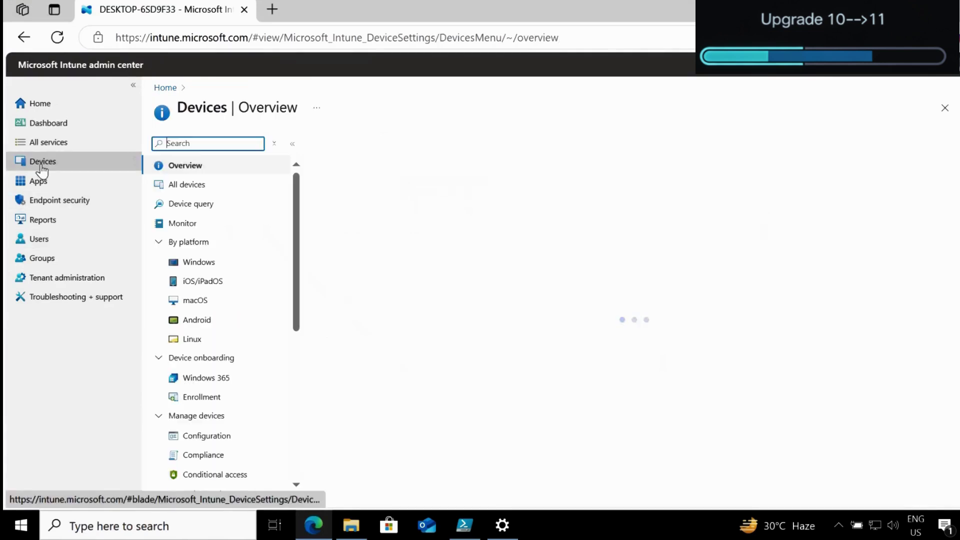
drag(298, 249, 279, 380)
click(202, 217)
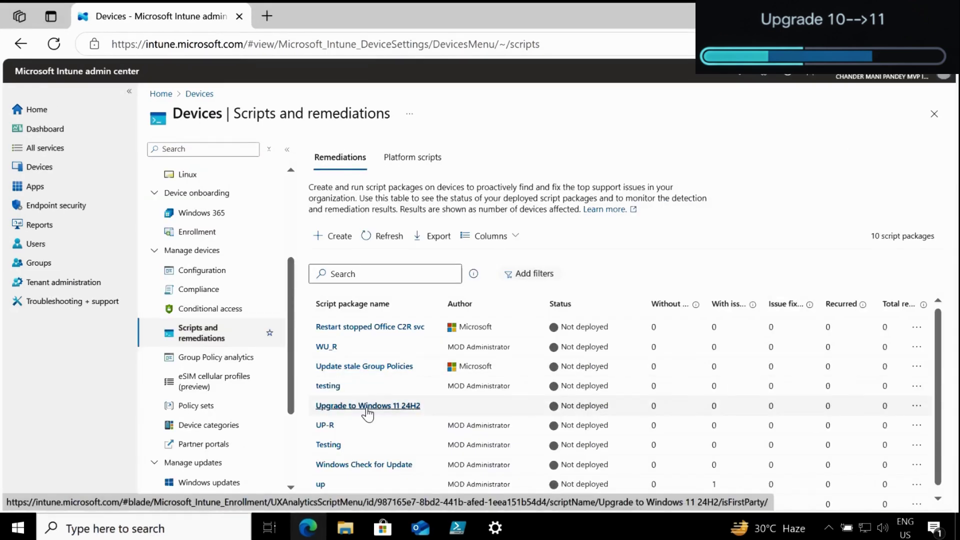
Open the device status of the Upgrade to Windows 11 24H2 remediation and add the Pre-remediation detection output column
click(367, 413)
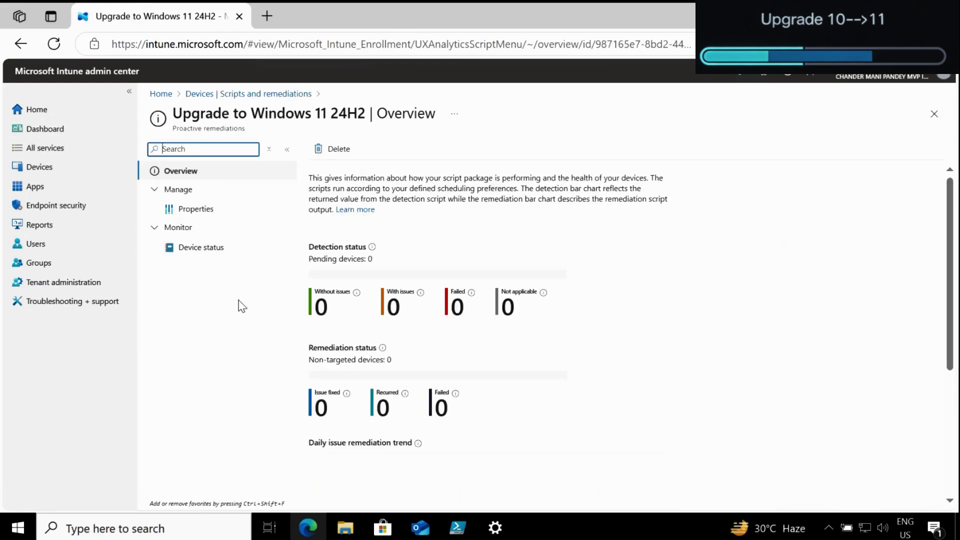
click(195, 255)
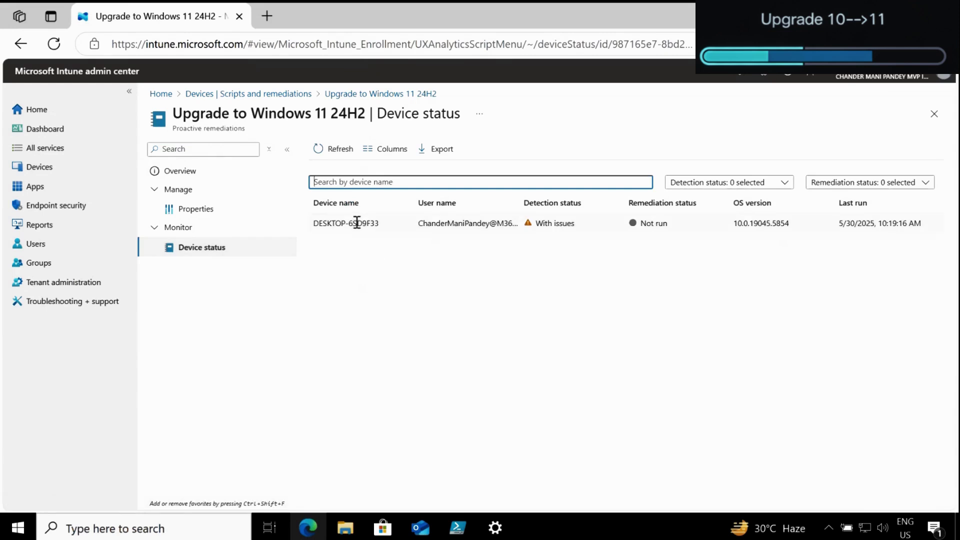
click(394, 155)
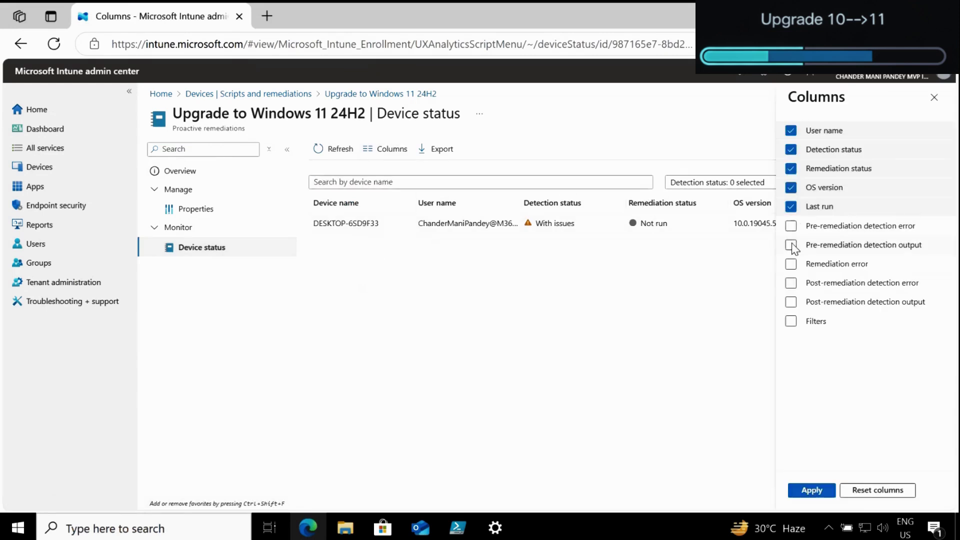
click(792, 245)
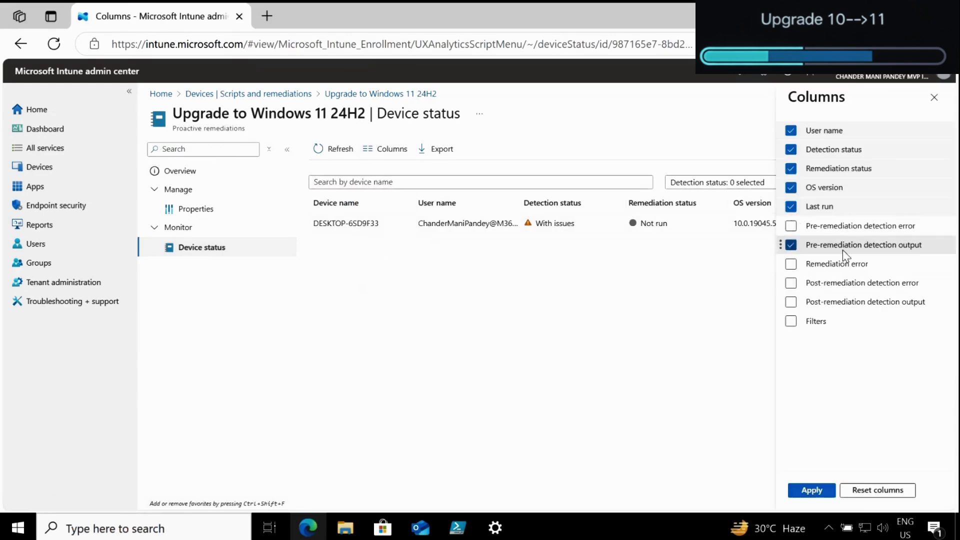
click(813, 491)
Review the device's full pre-remediation detection output, then close its details
click(919, 224)
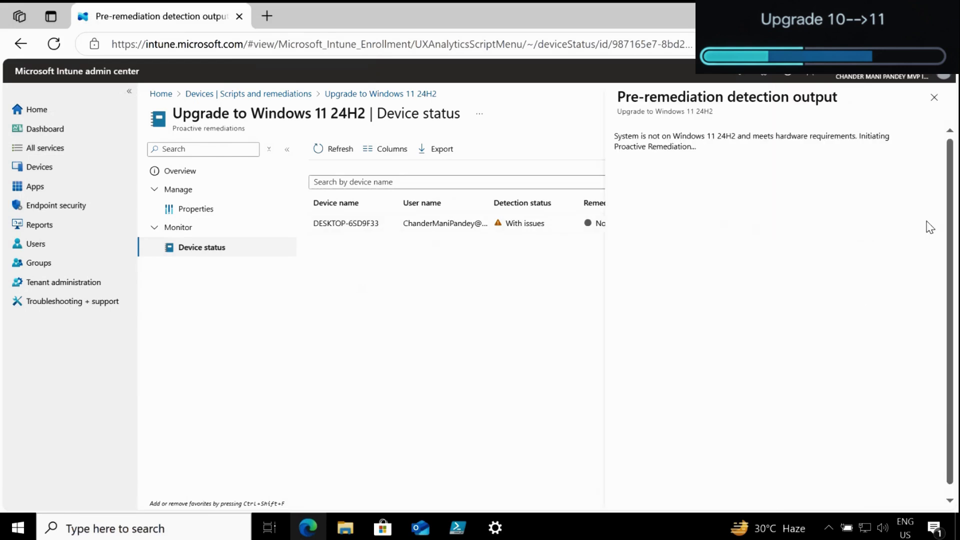
drag(698, 147, 614, 135)
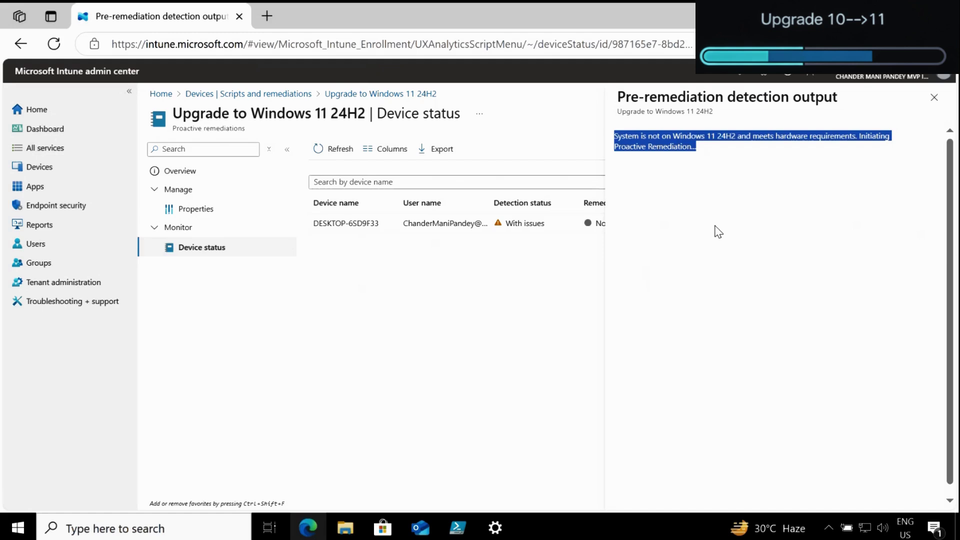
click(934, 96)
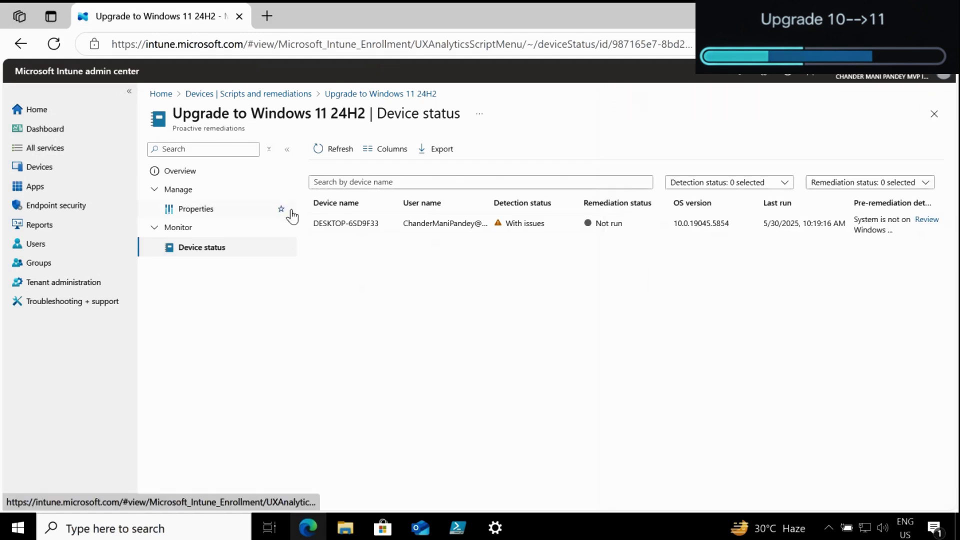
Edit the remediation's settings to add Windows 11 24H2 Upgrade_Remediation script.ps1 as the remediation script file, and save the changes
click(202, 215)
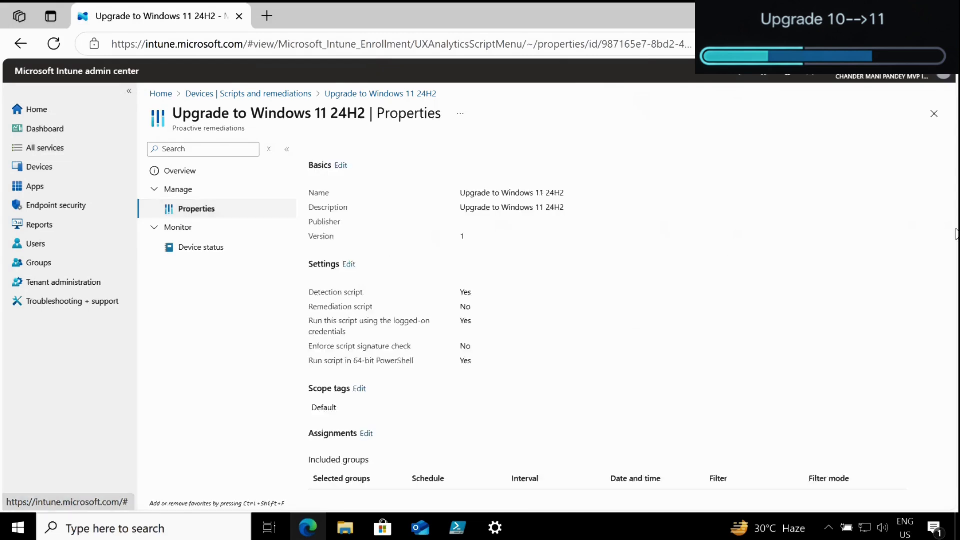
click(350, 265)
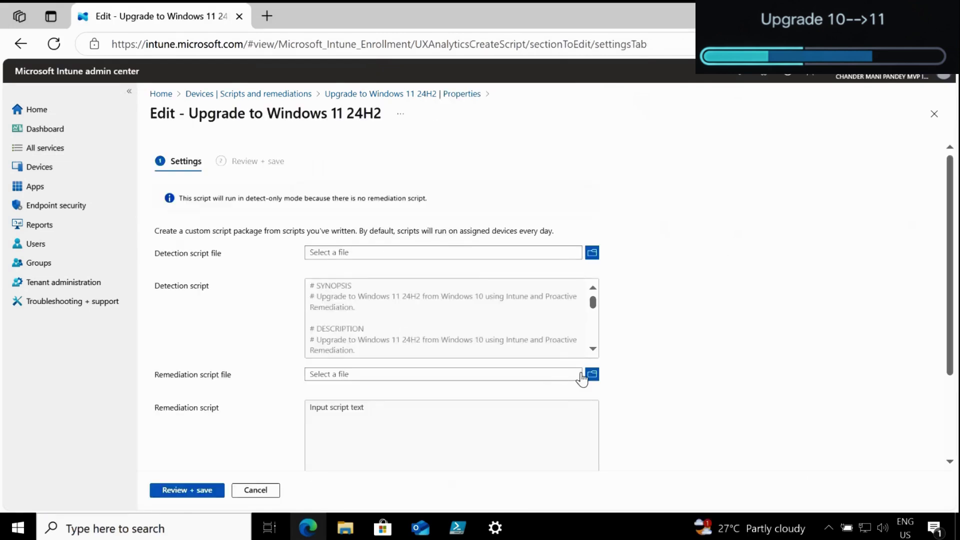
click(592, 374)
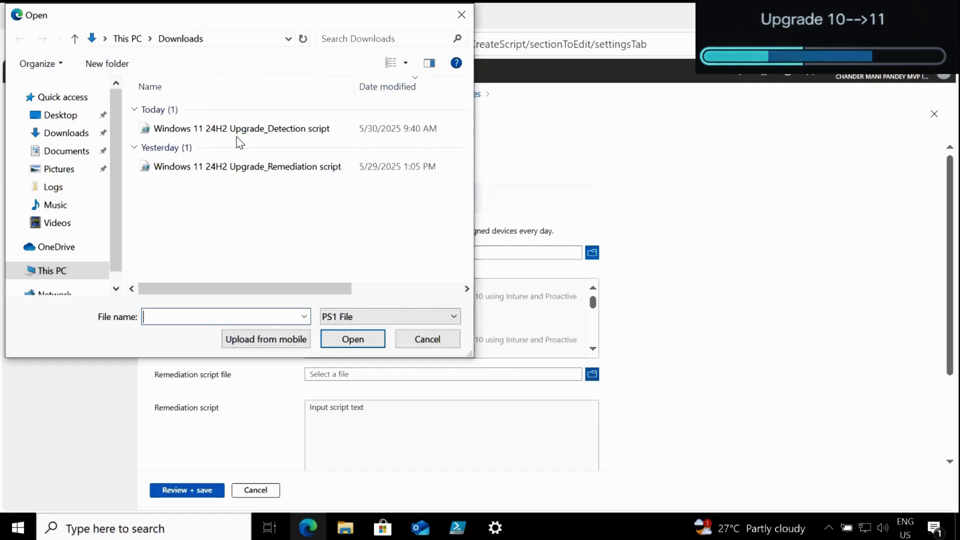
click(266, 168)
click(357, 343)
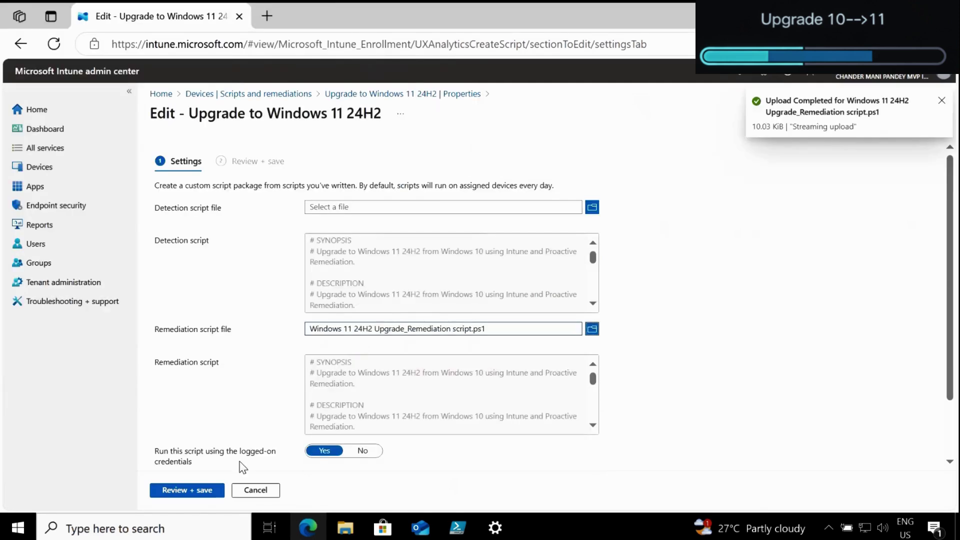
click(197, 492)
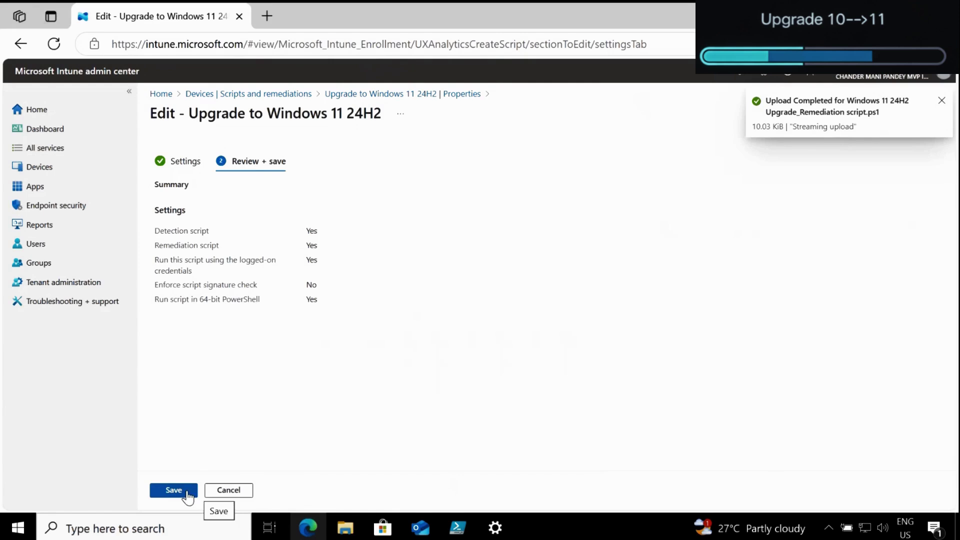
click(175, 491)
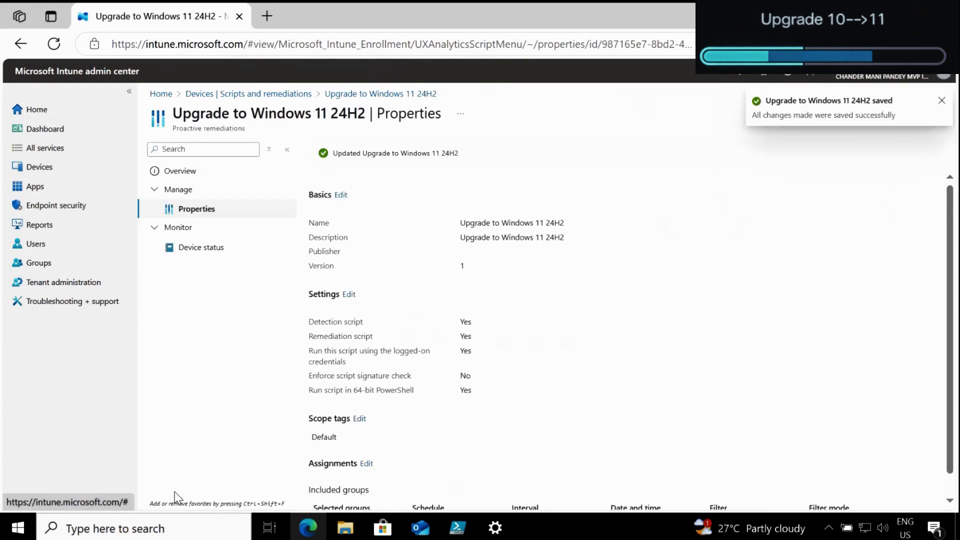
Find DESKTOP-6SD9F33 among the Windows devices and open its overview page
click(42, 169)
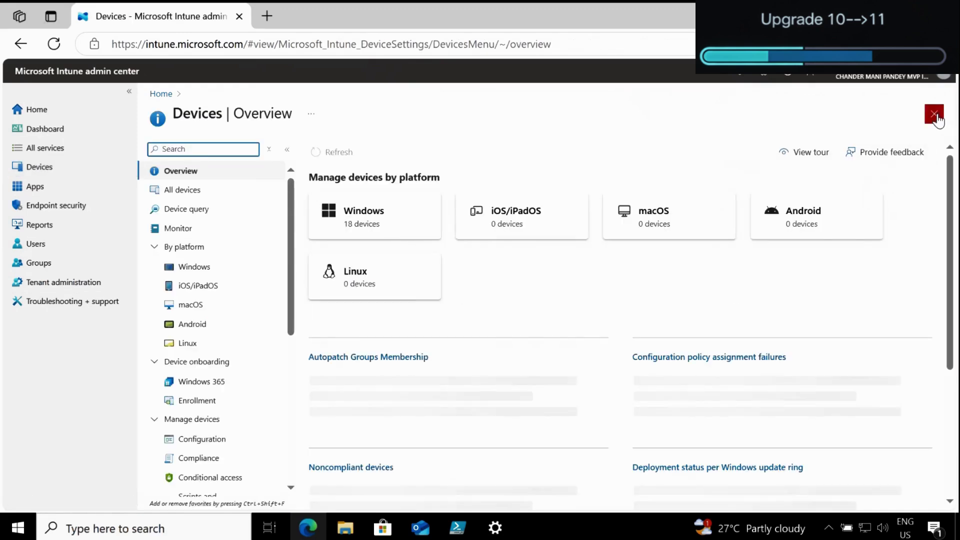
click(375, 223)
click(354, 195)
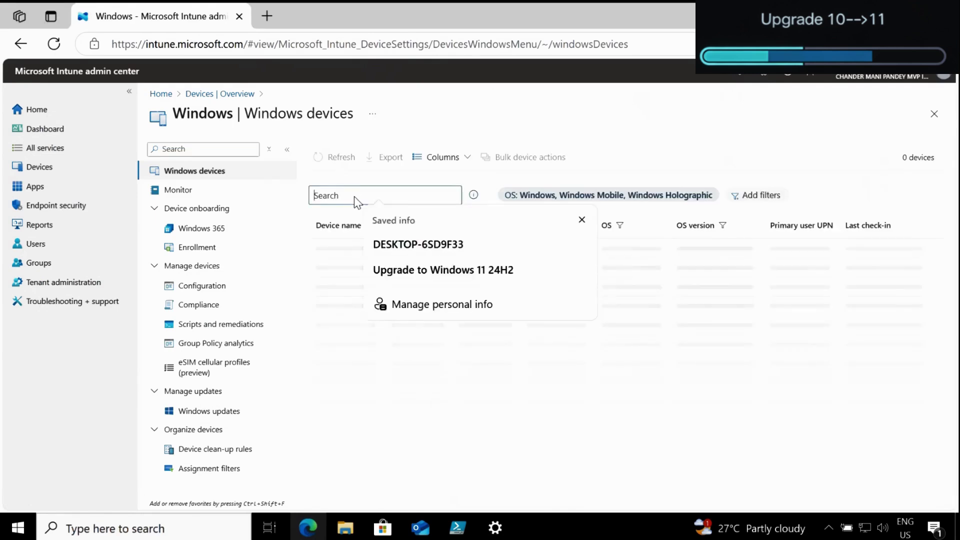
text(DESKTOP-6SD9F33)
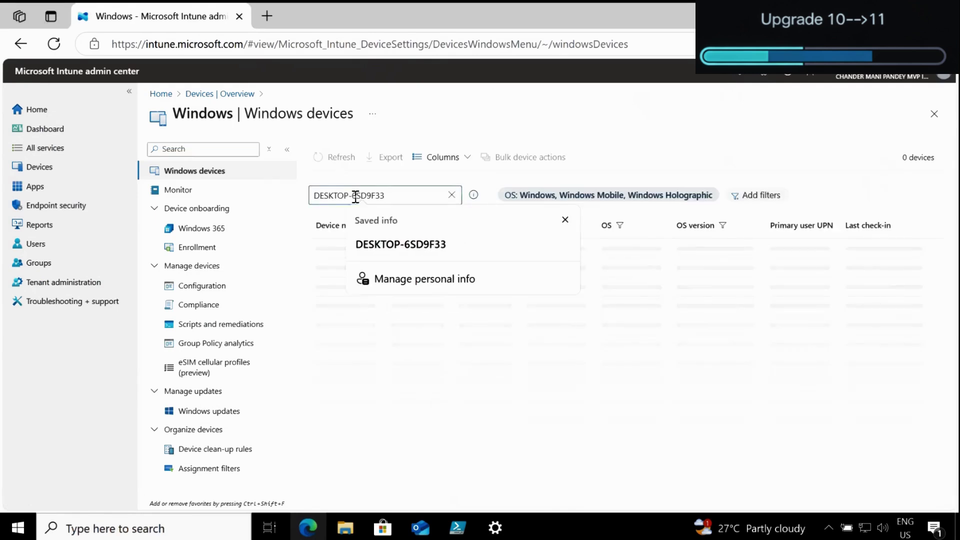
click(565, 220)
click(351, 250)
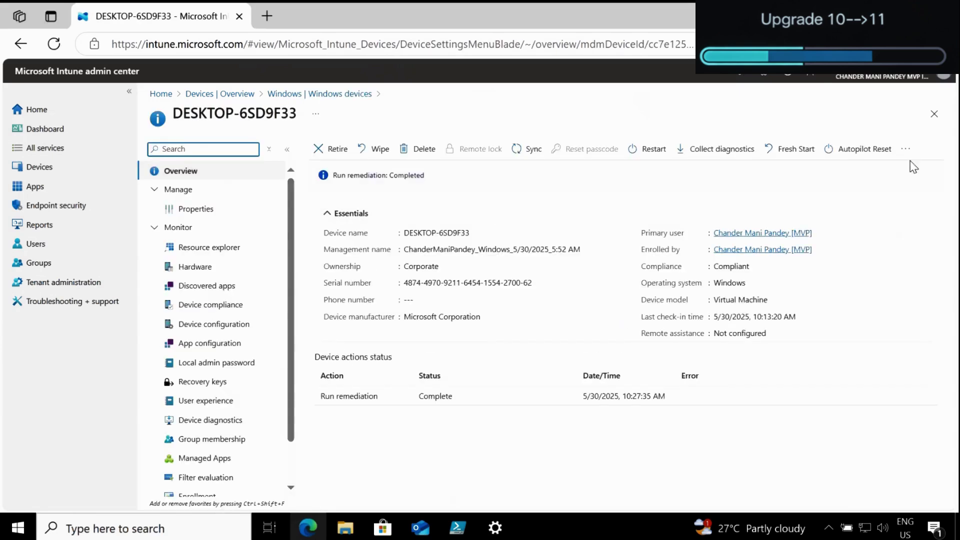
Run the Upgrade to Windows 11 24H2 remediation on demand on DESKTOP-6SD9F33
click(906, 148)
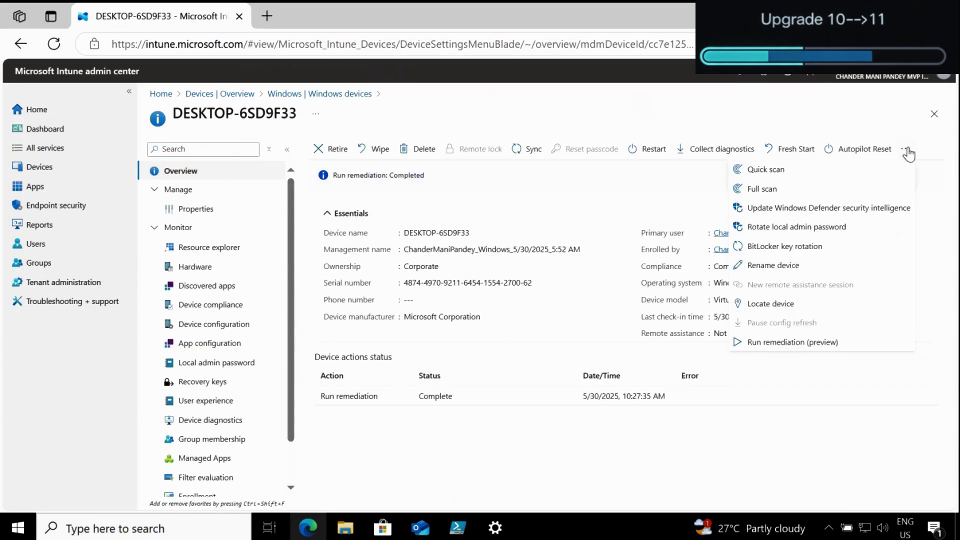
click(767, 343)
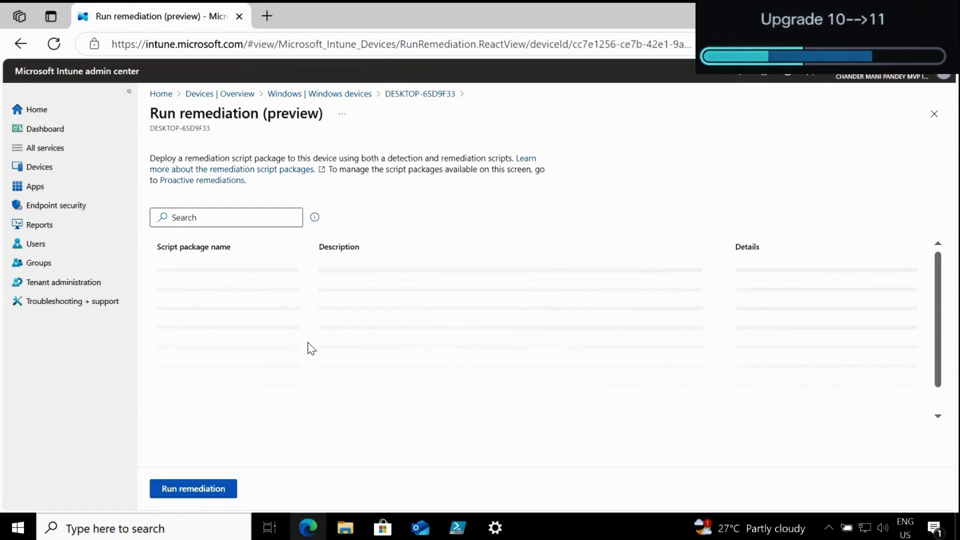
click(163, 349)
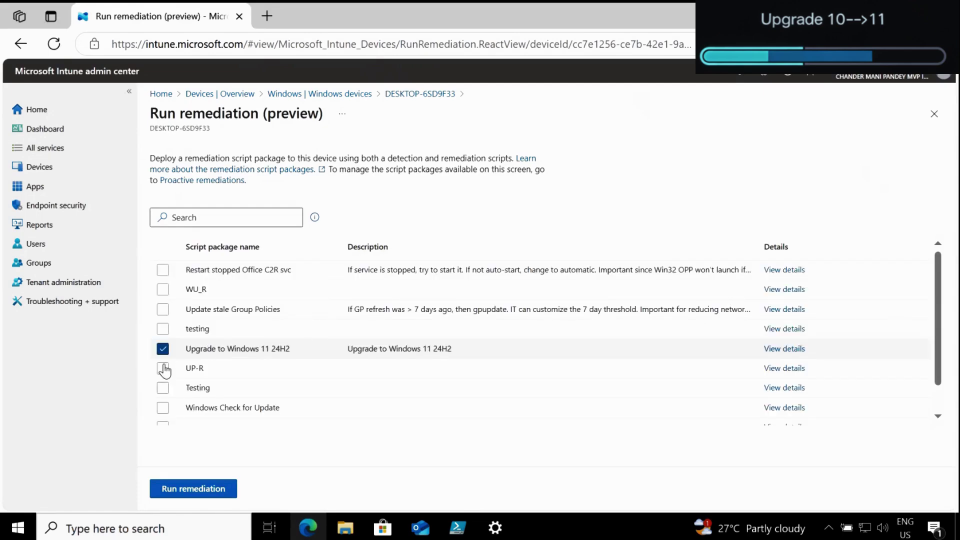
click(193, 489)
Switch to File Explorer, open the new Upgrade_To_Win11_24H2 log maximized, and locate where the detection and remediation script entries start
click(345, 528)
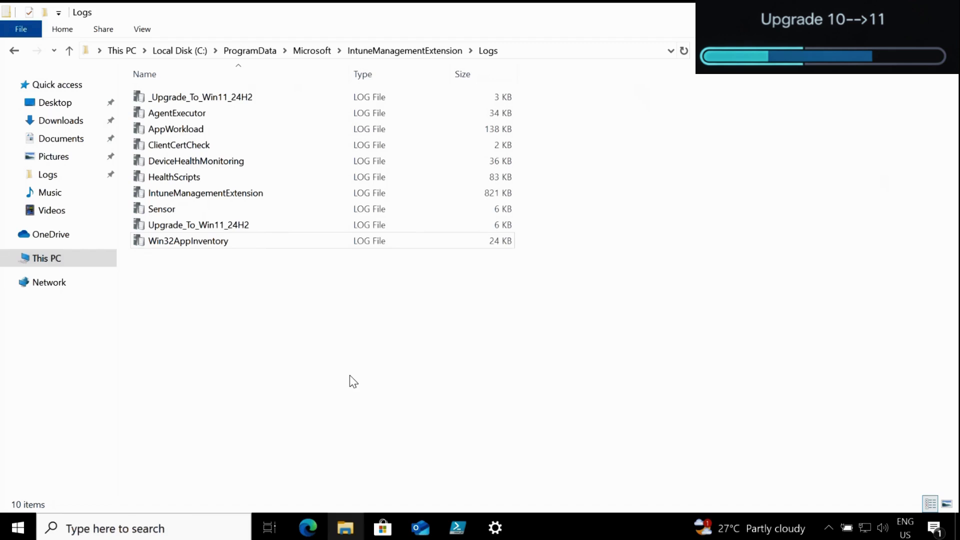
double_click(215, 226)
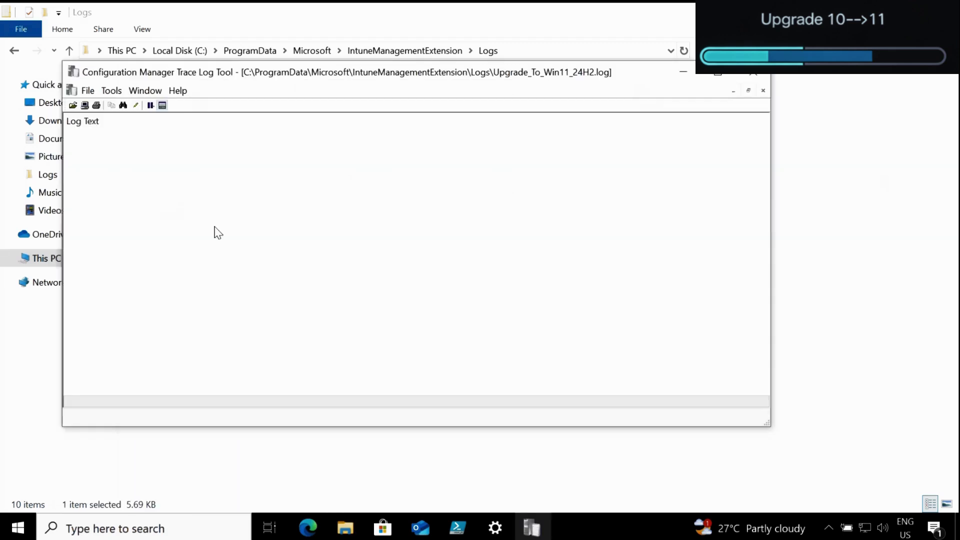
click(718, 73)
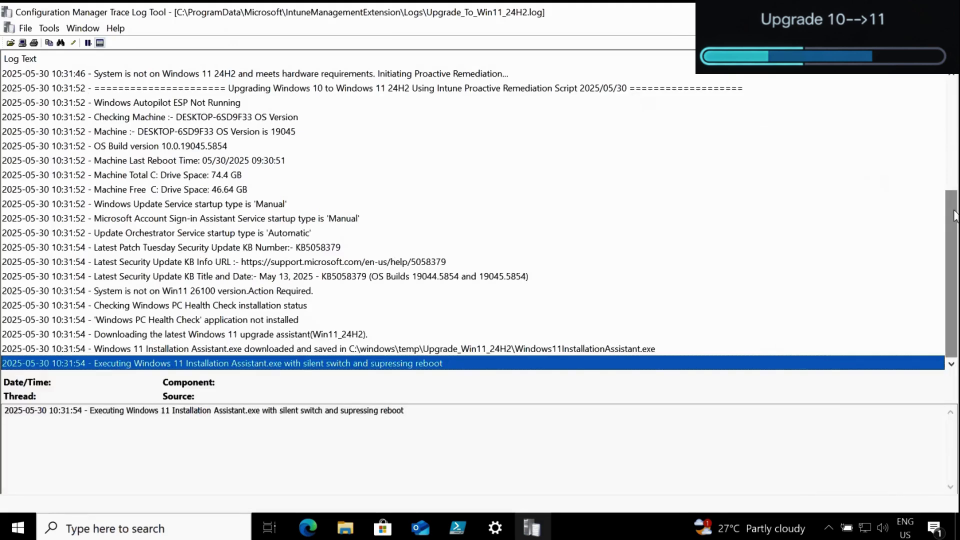
drag(954, 215, 955, 103)
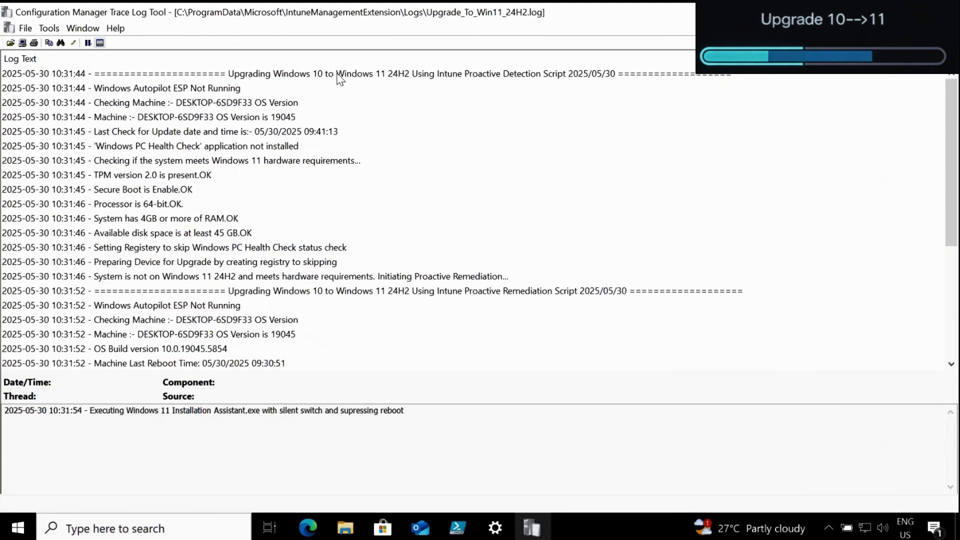
click(236, 73)
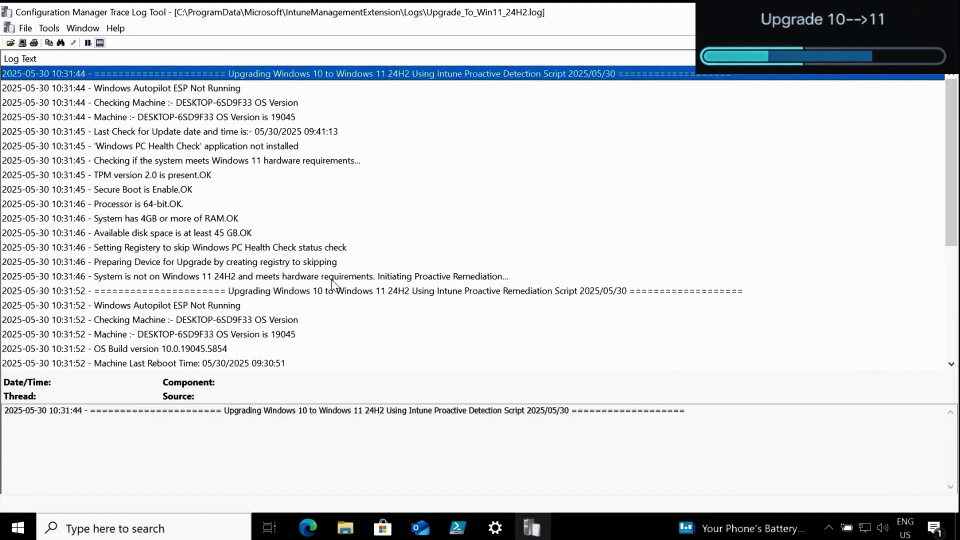
click(234, 293)
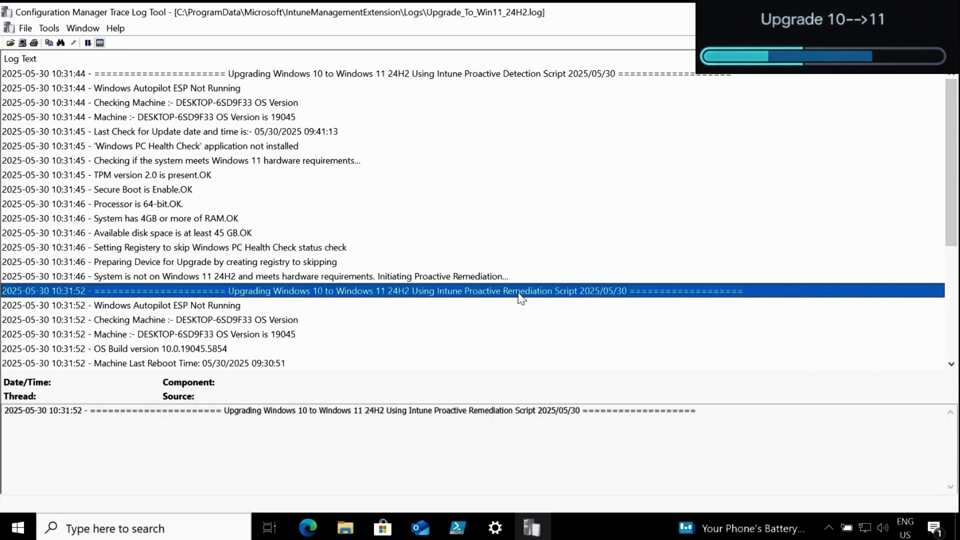
Examine the remediation log's entries on C: drive total and free space, update-related service startup types, and the latest Patch Tuesday KB number
scroll(954, 214, down, 2)
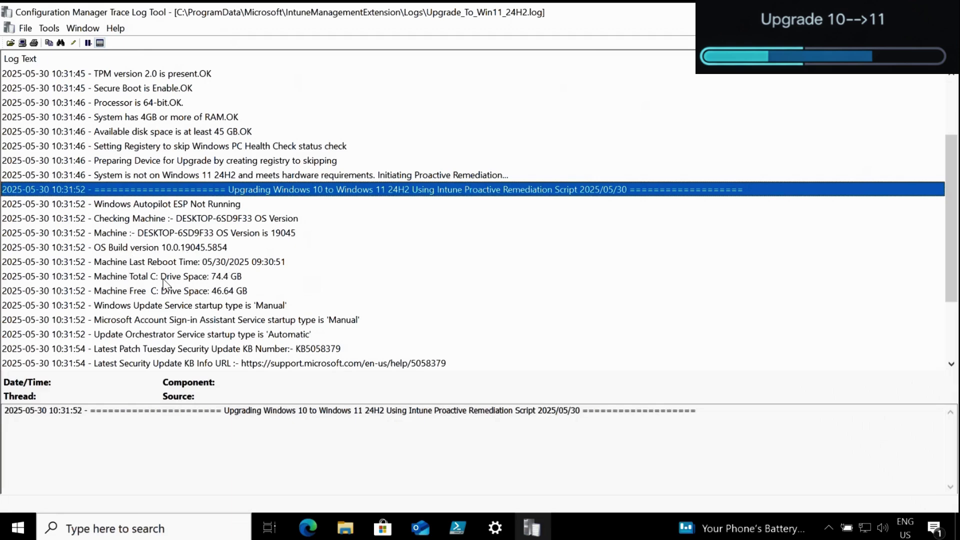
click(224, 279)
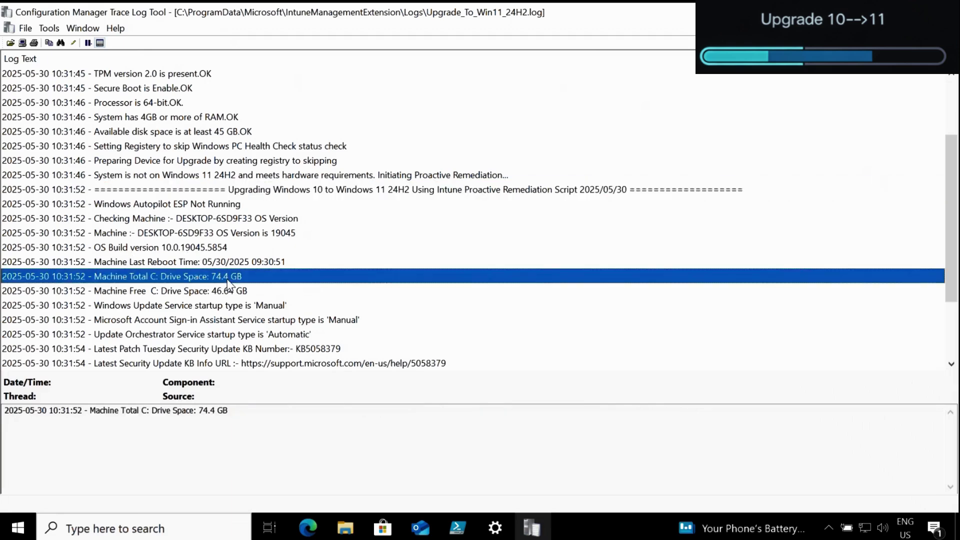
click(211, 292)
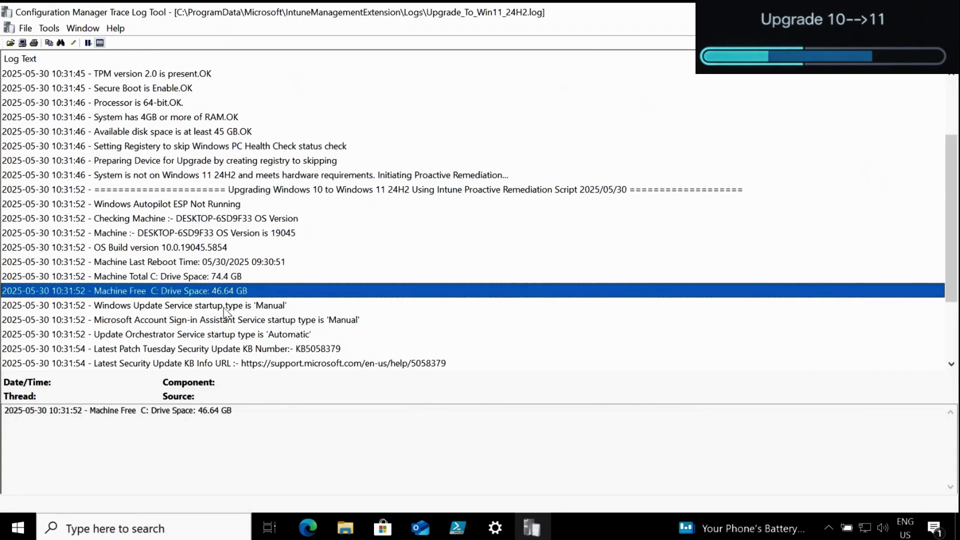
click(265, 309)
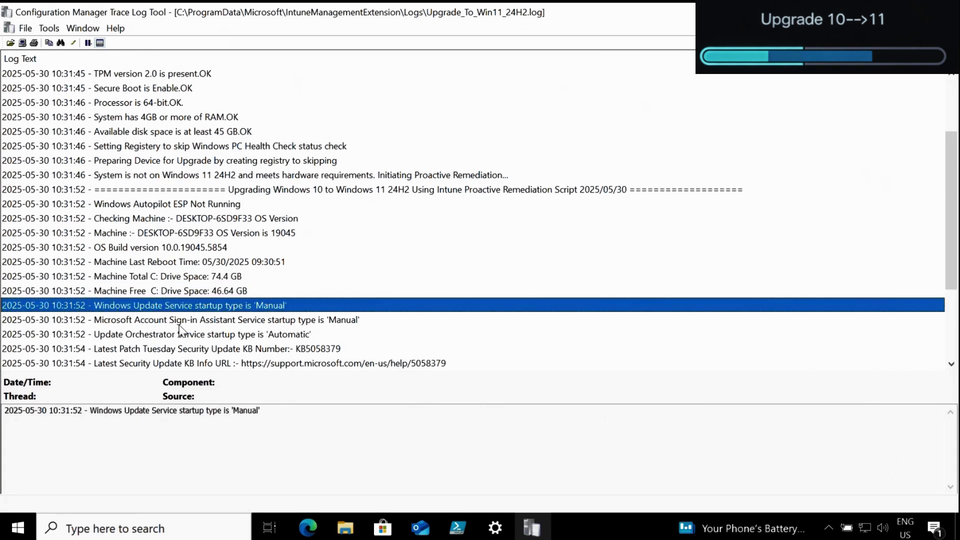
click(325, 323)
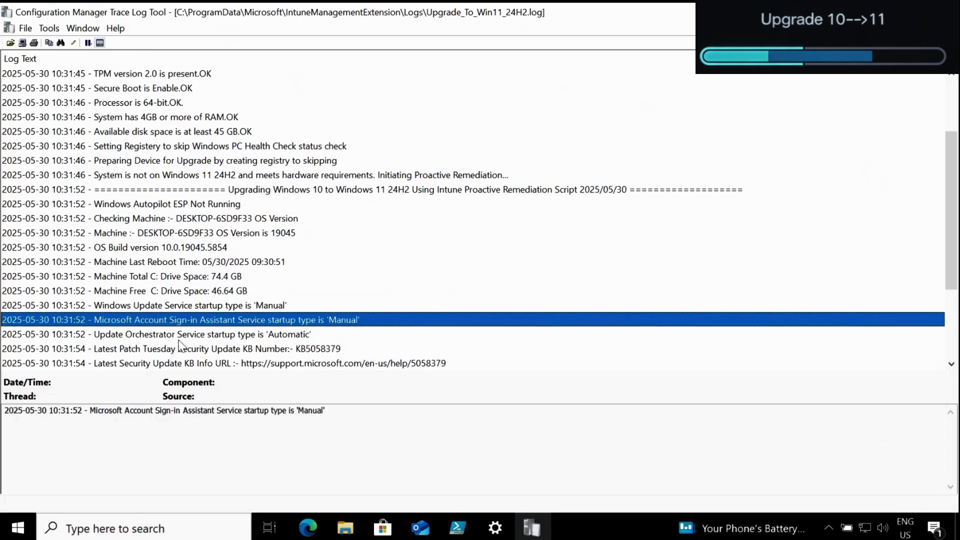
click(281, 335)
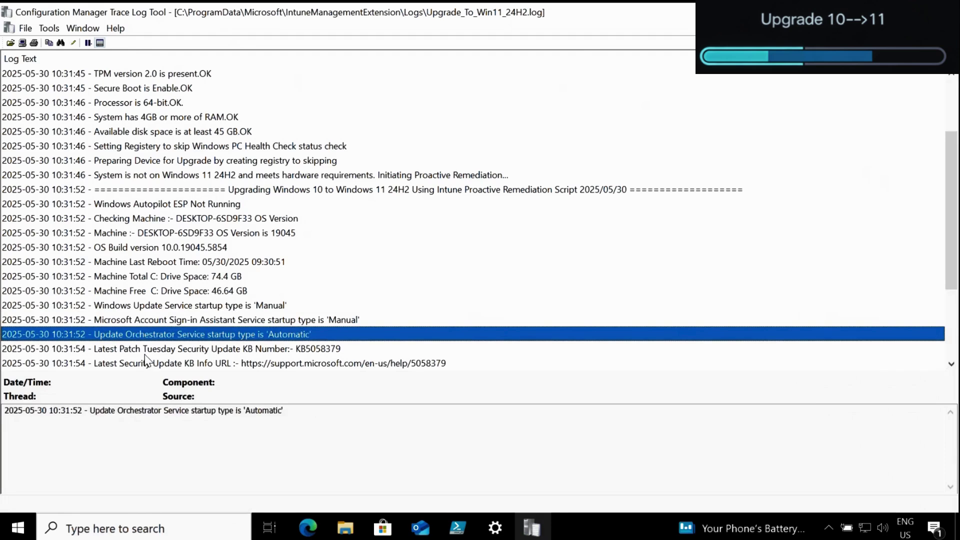
click(307, 352)
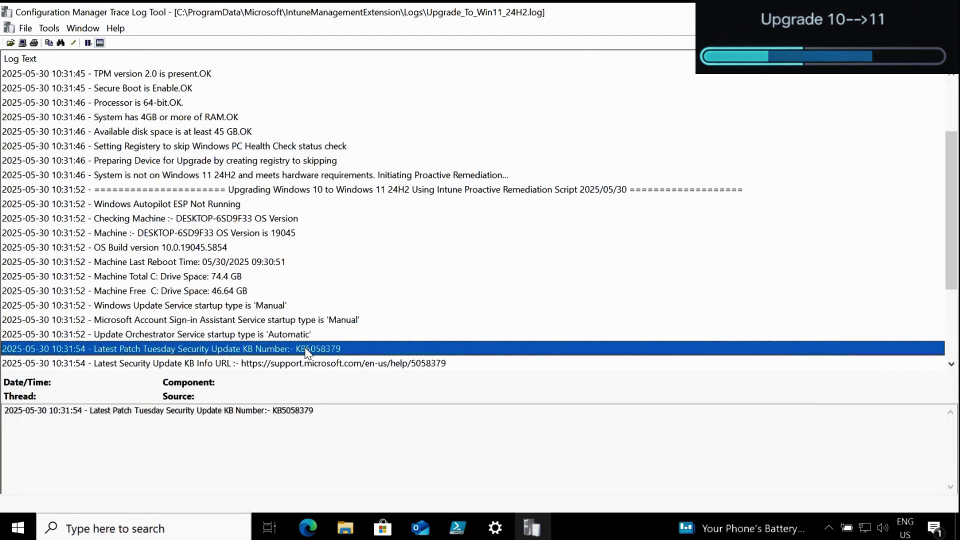
Examine the remaining remediation log entries on the security update details, PC Health Check status, and Windows 11 Installation Assistant download and execution
drag(950, 234, 951, 297)
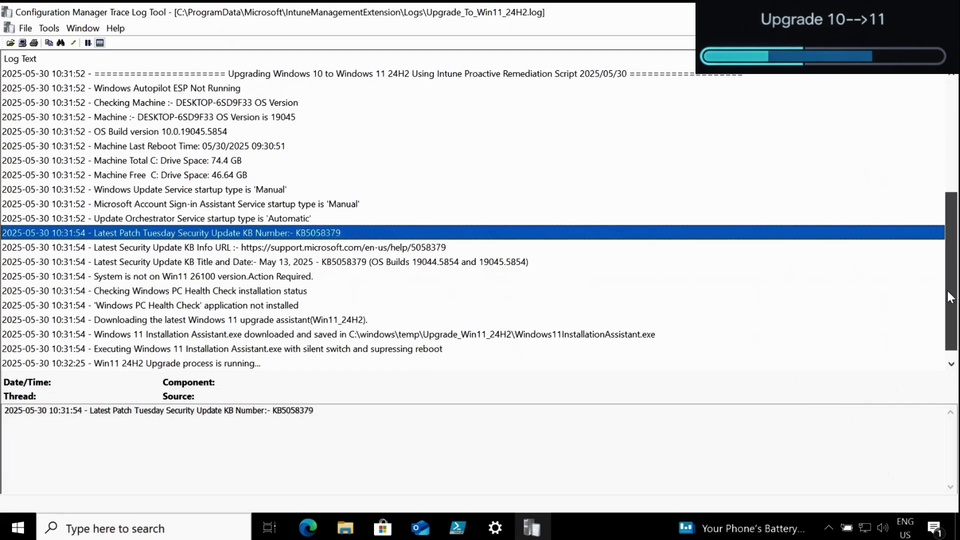
click(261, 248)
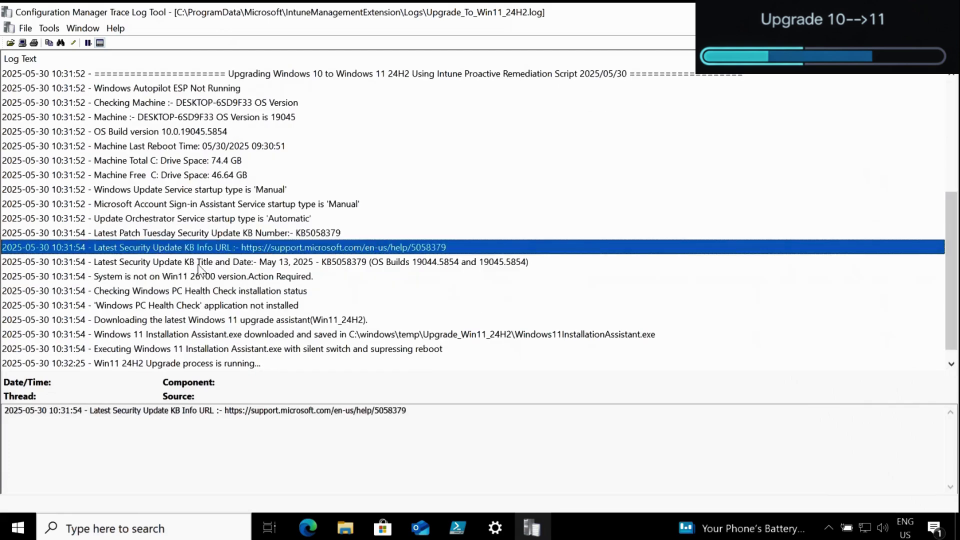
click(286, 267)
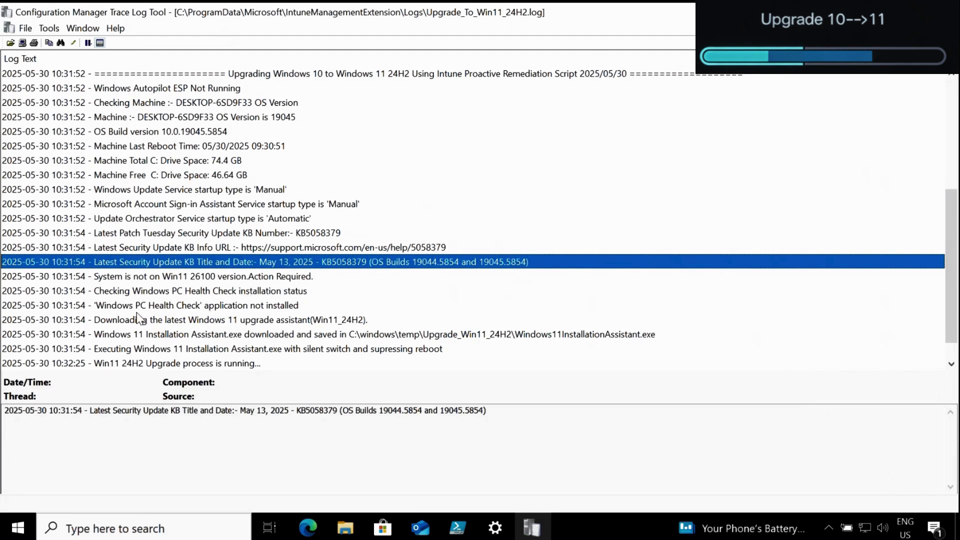
click(194, 309)
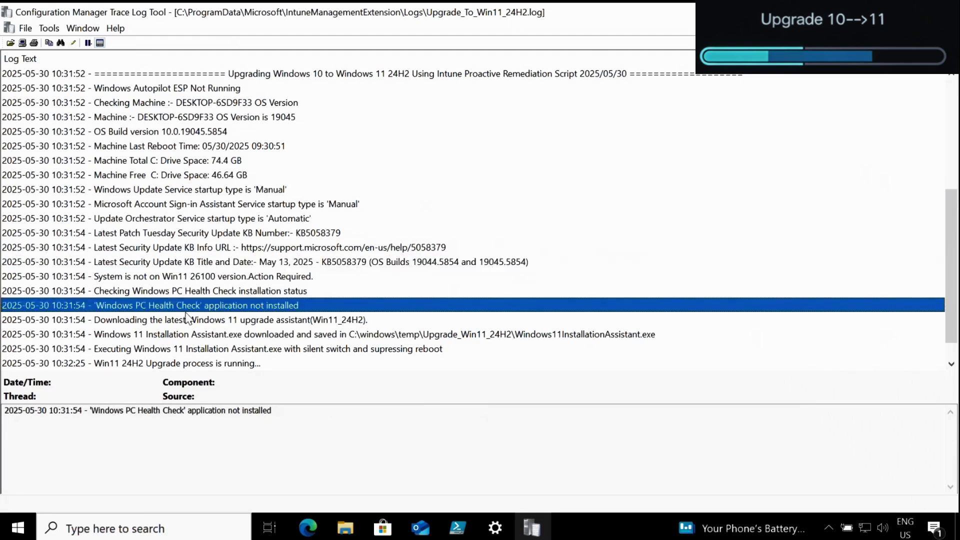
click(141, 324)
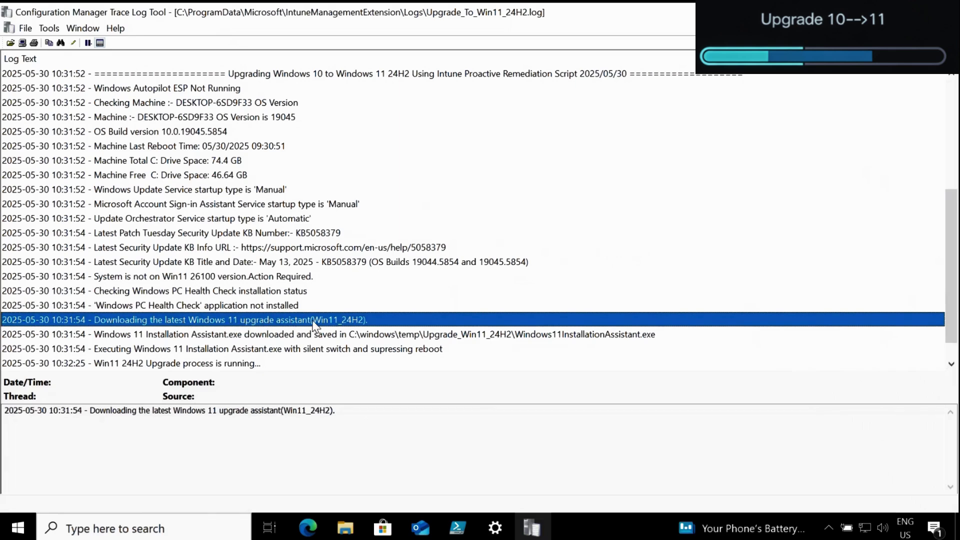
scroll(942, 302, down, 1)
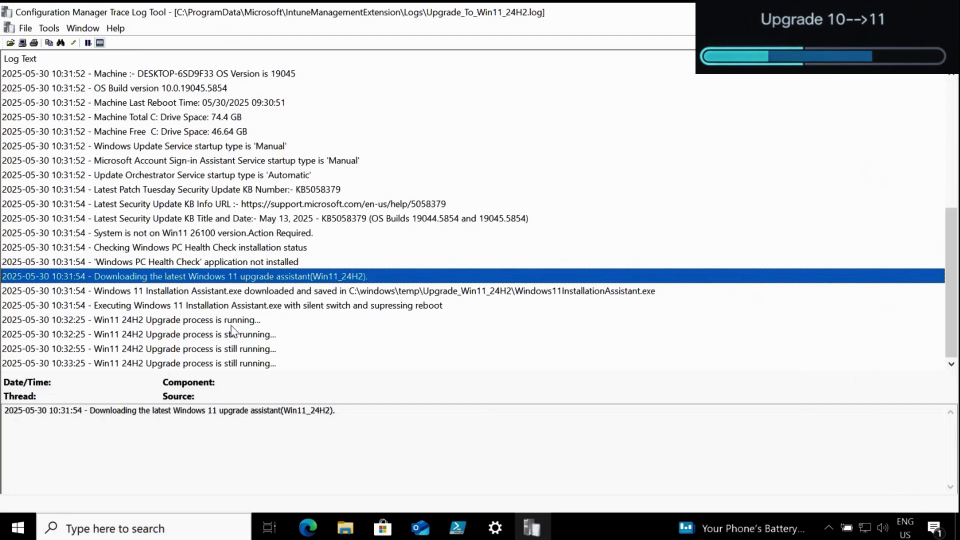
Open Task Manager and locate the running Windows10Upgrader process in the detailed process list, leaving the window when done
right_click(574, 526)
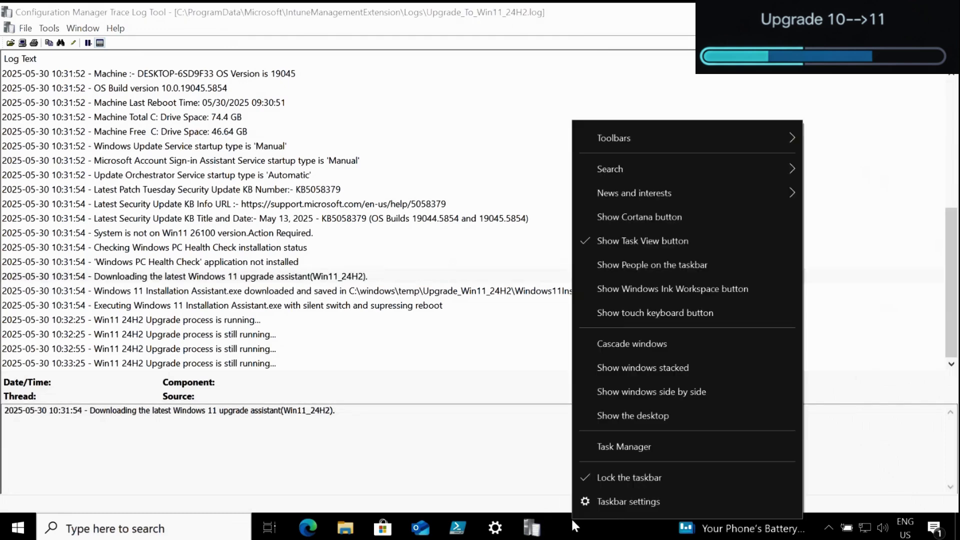
click(608, 446)
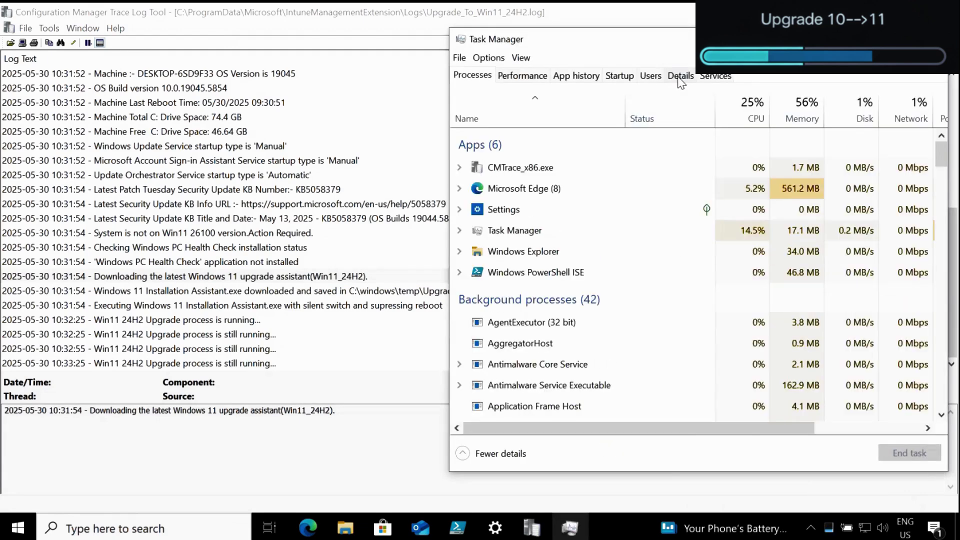
click(680, 76)
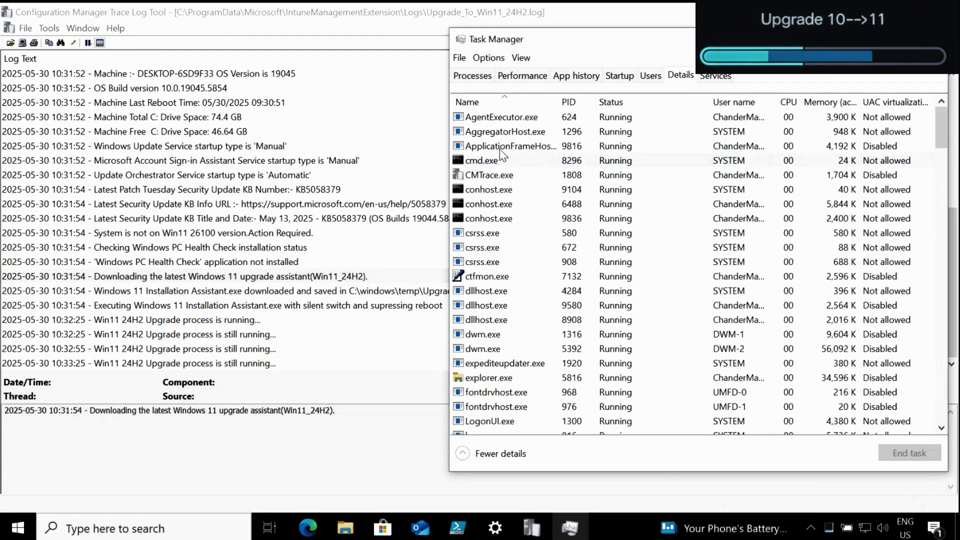
click(499, 146)
key(w)
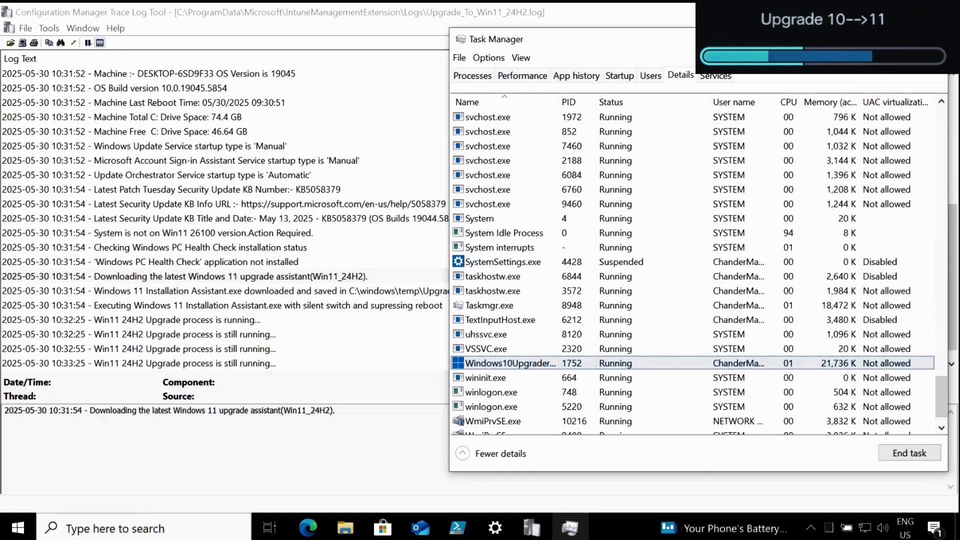
key(alt+Tab)
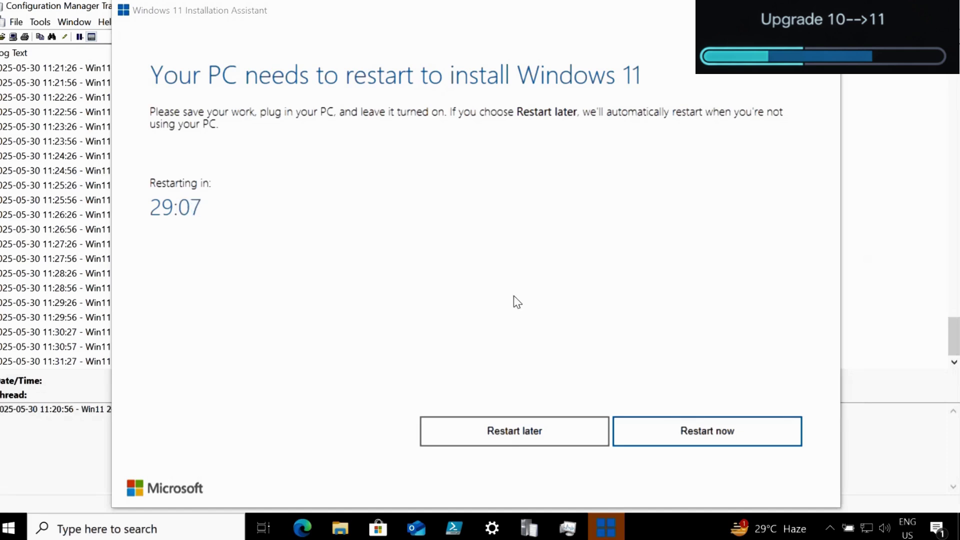
Restart the PC immediately to install Windows 11, dismiss the sign-out notice, and sign back in with the account password
click(686, 438)
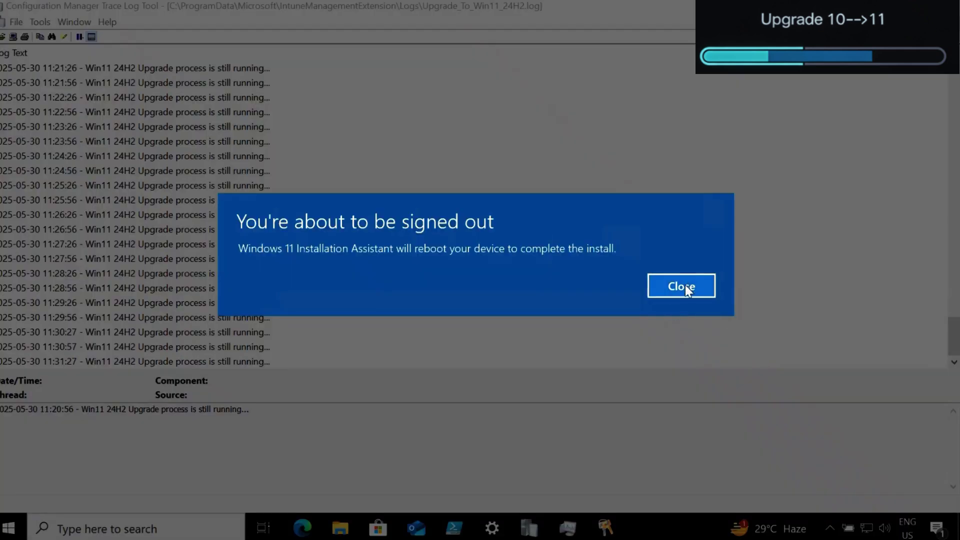
click(685, 288)
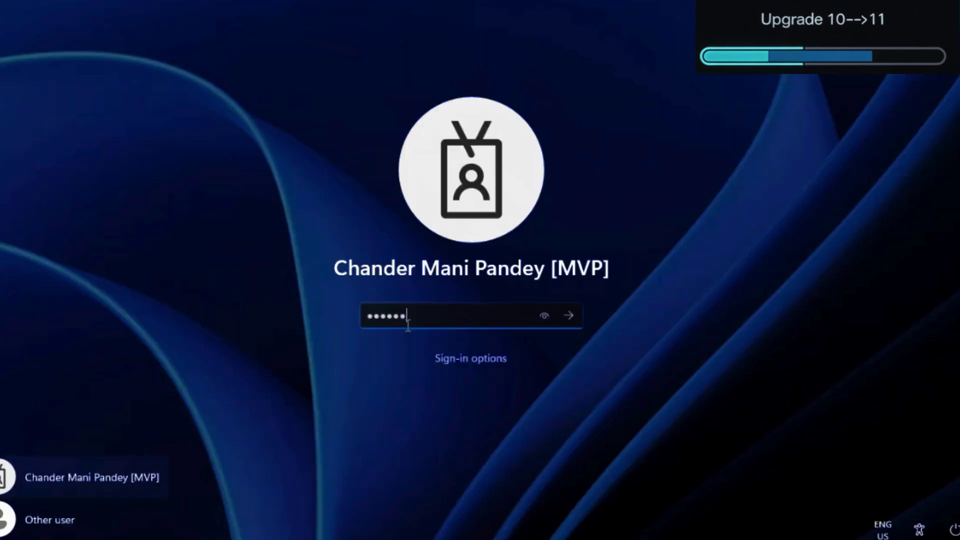
text(••••••••••)
key(Return)
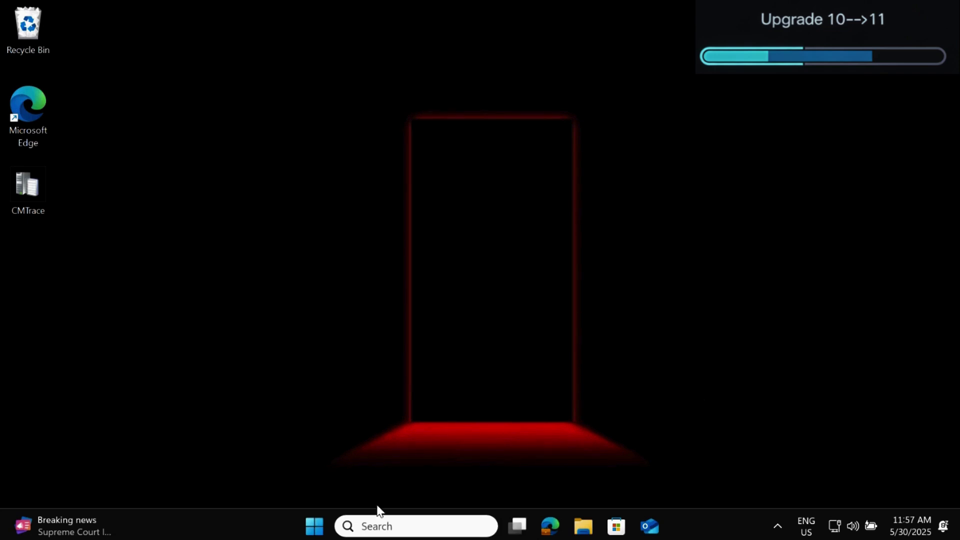
Find and open the Run dialog through Windows search, and launch winver to check the installed Windows version
click(379, 526)
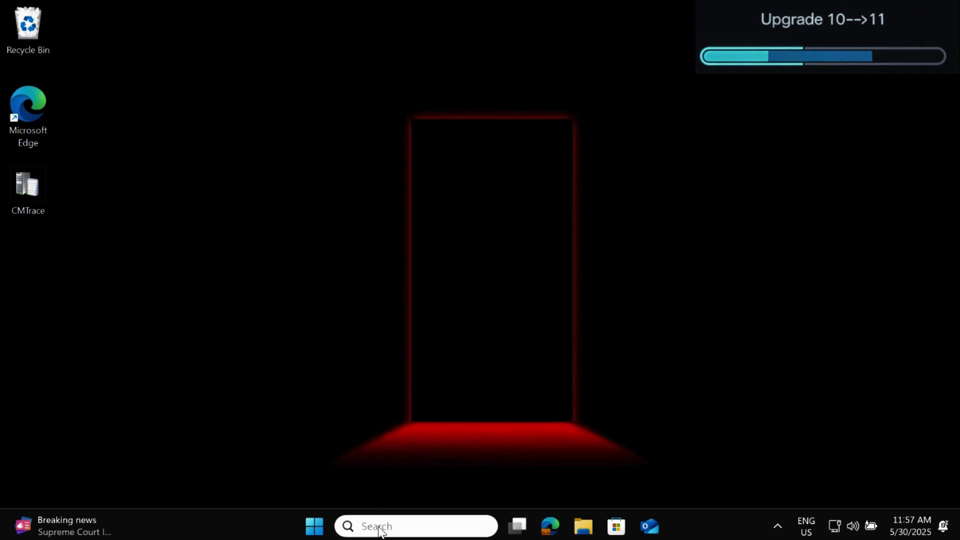
text(run)
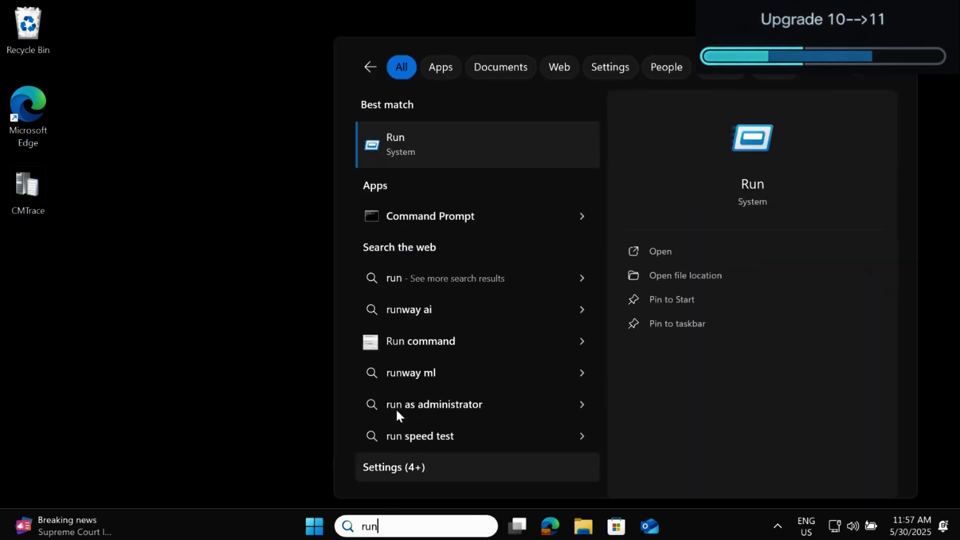
click(407, 147)
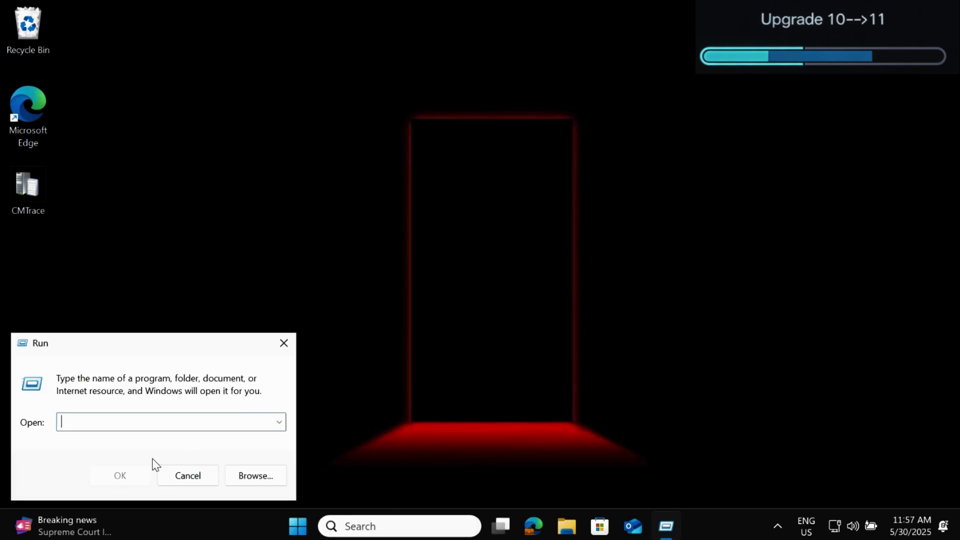
text(winver)
key(Return)
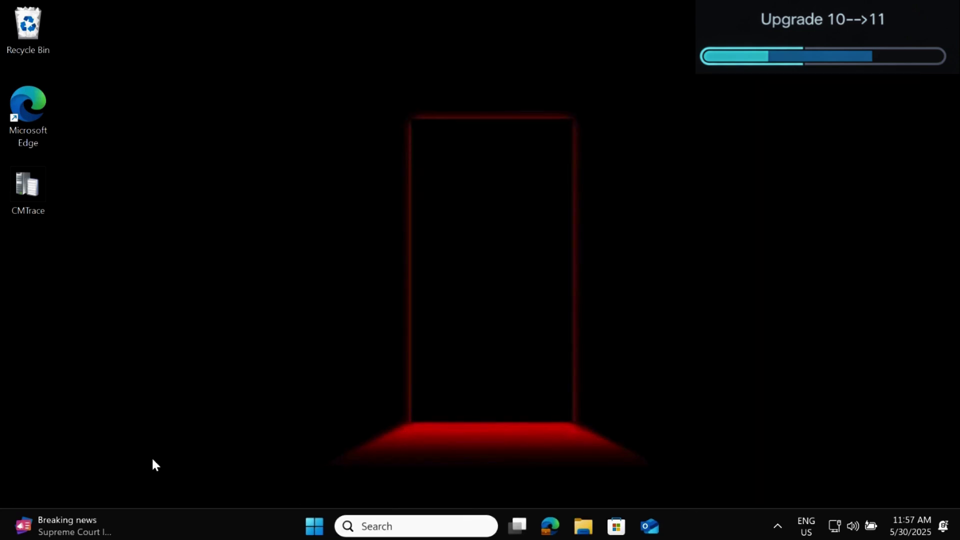